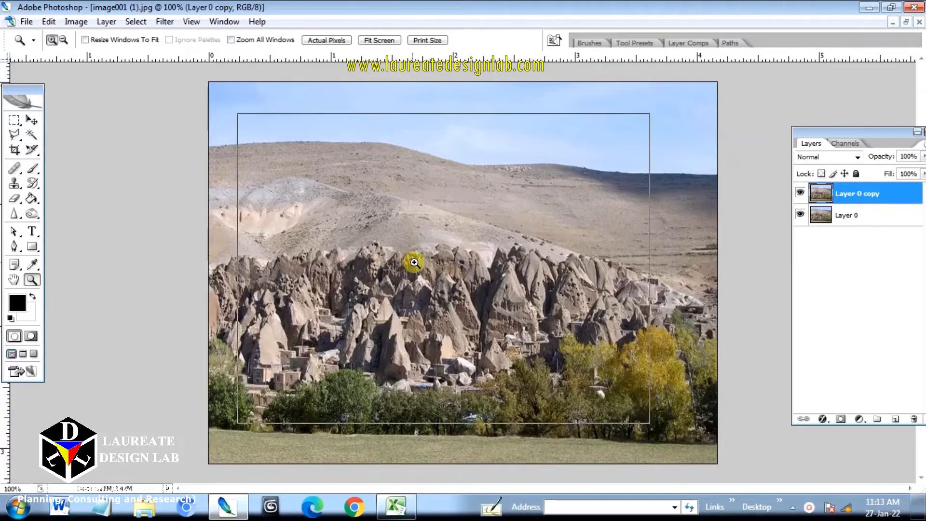
Zoom in on the rock formations and set up the Dodge tool with a 9 px brush, Midtones range and 44% exposure
scroll(434, 286, "down", 5)
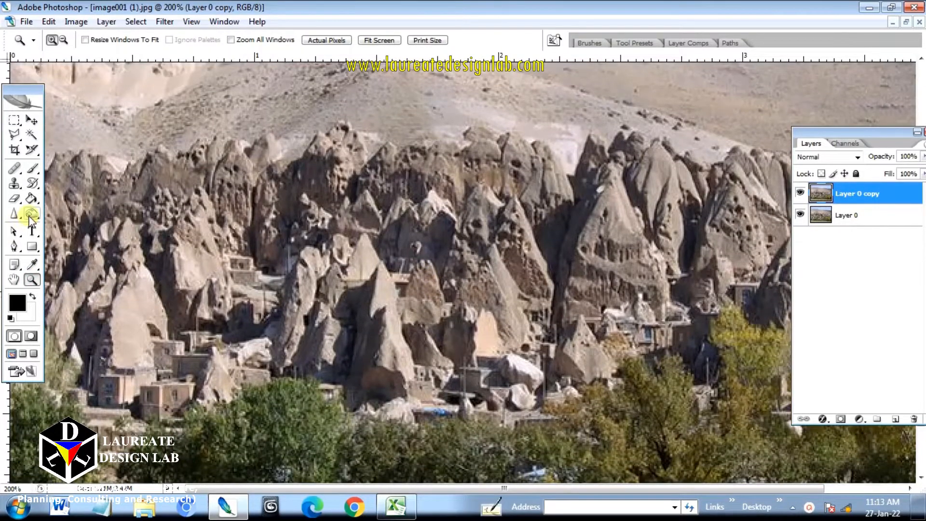
left_click(29, 215)
left_click_drag(30, 215, 76, 213)
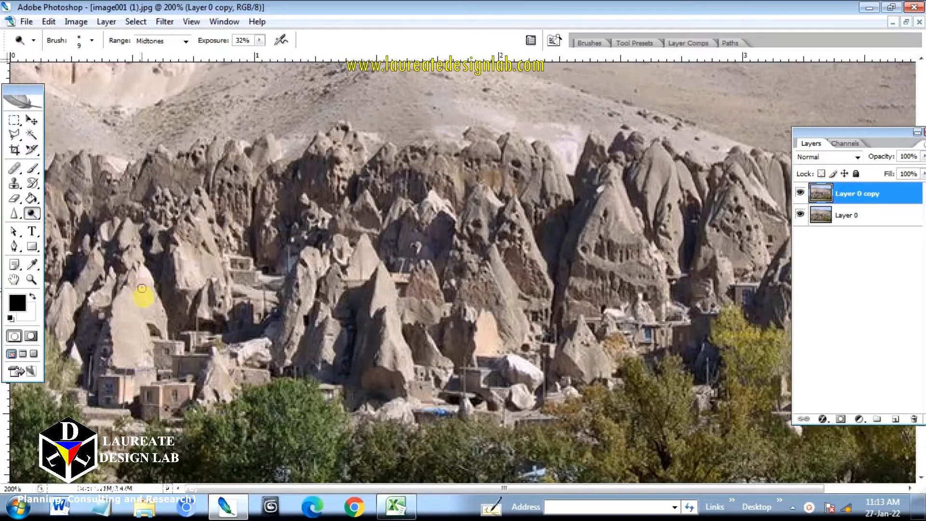
mouse_move(143, 278)
left_mouse_down()
mouse_move(155, 312)
mouse_move(141, 270)
mouse_move(164, 324)
mouse_move(124, 296)
mouse_move(143, 321)
mouse_move(127, 314)
mouse_move(144, 362)
mouse_move(140, 324)
mouse_move(145, 362)
left_mouse_up()
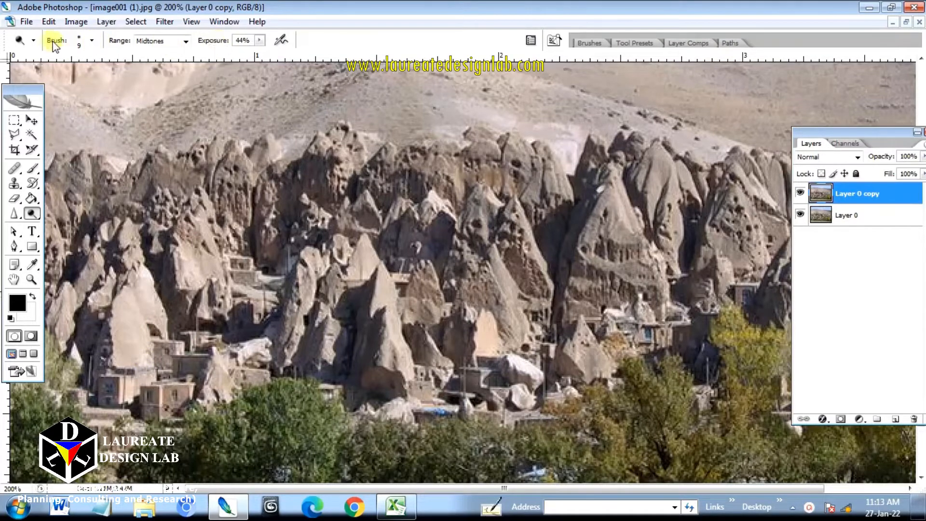
left_click(92, 43)
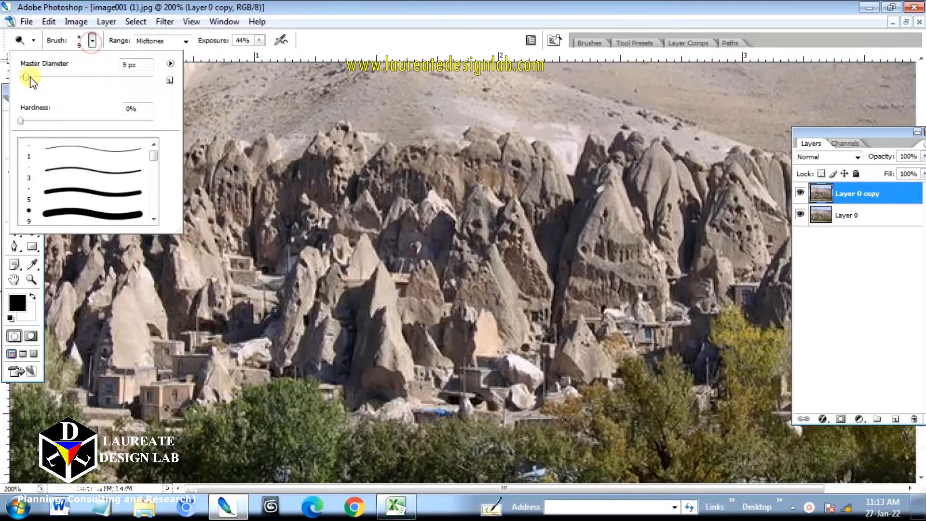
left_click_drag(30, 78, 28, 77)
Lighten the sunlit faces of the central rock cones and the pale hillside patch behind them with the Dodge tool
left_click(485, 324)
left_click(490, 334)
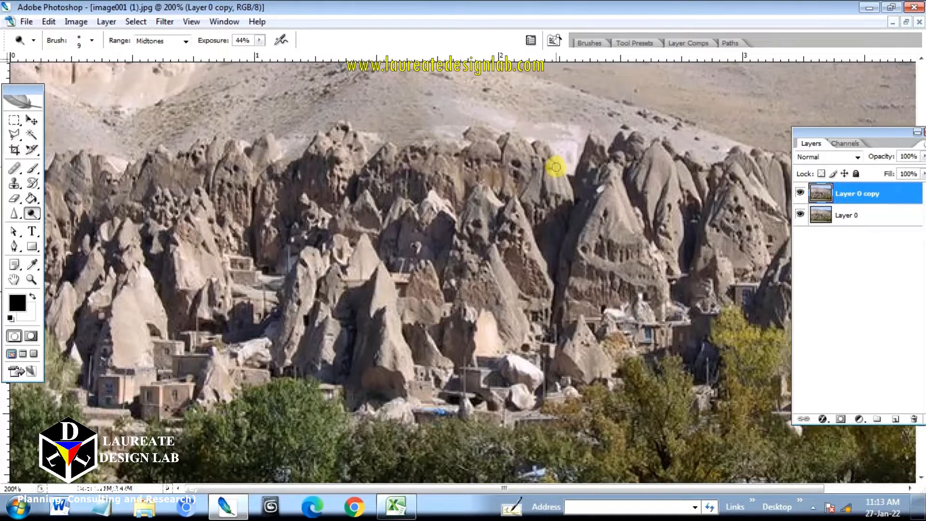
mouse_move(487, 194)
left_mouse_down()
mouse_move(495, 206)
mouse_move(483, 222)
left_mouse_up()
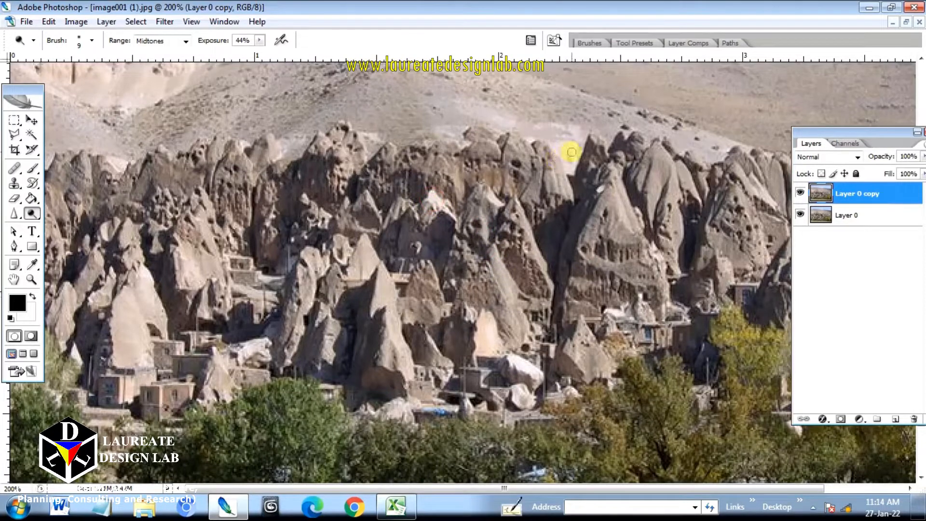
left_click_drag(568, 146, 559, 140)
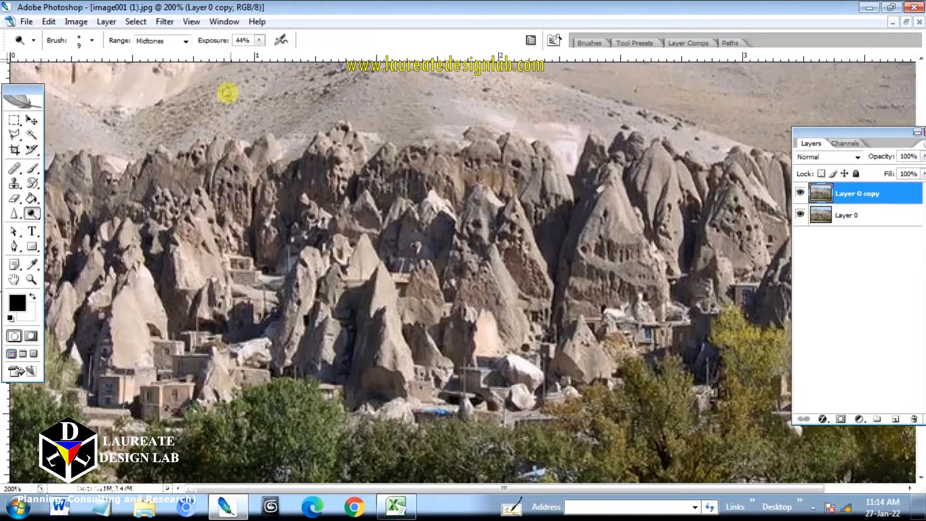
Dodge the pale eroded slope on the hillside in the upper left of the photo
left_click_drag(139, 95, 164, 86)
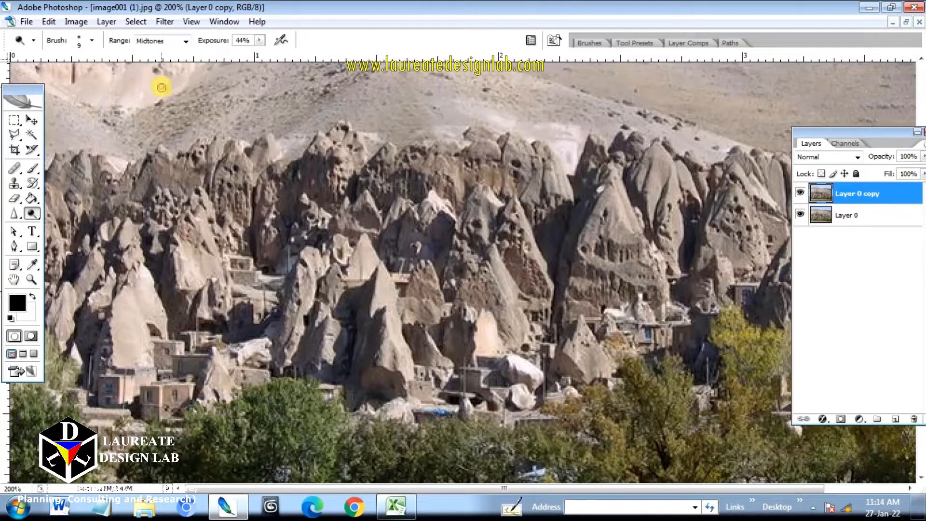
left_click(161, 87)
scroll(187, 68, "up", 1)
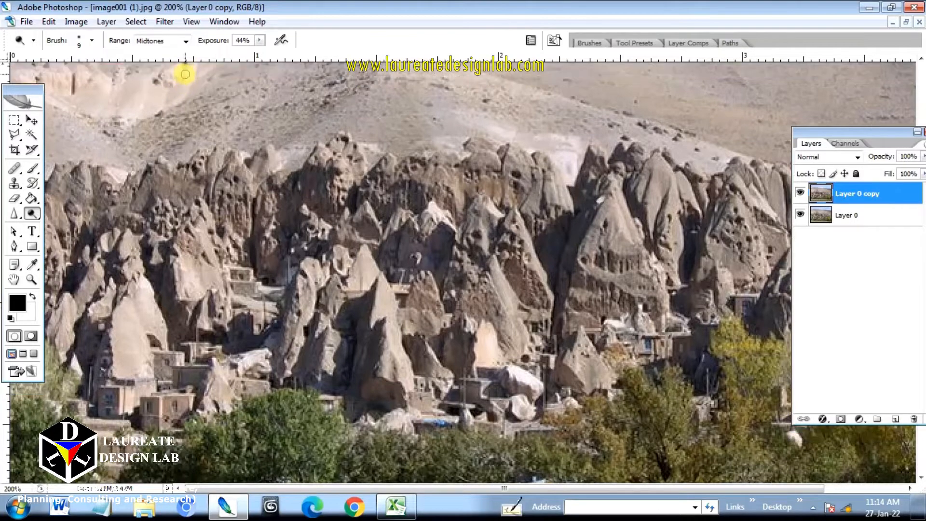
scroll(186, 74, "up", 1)
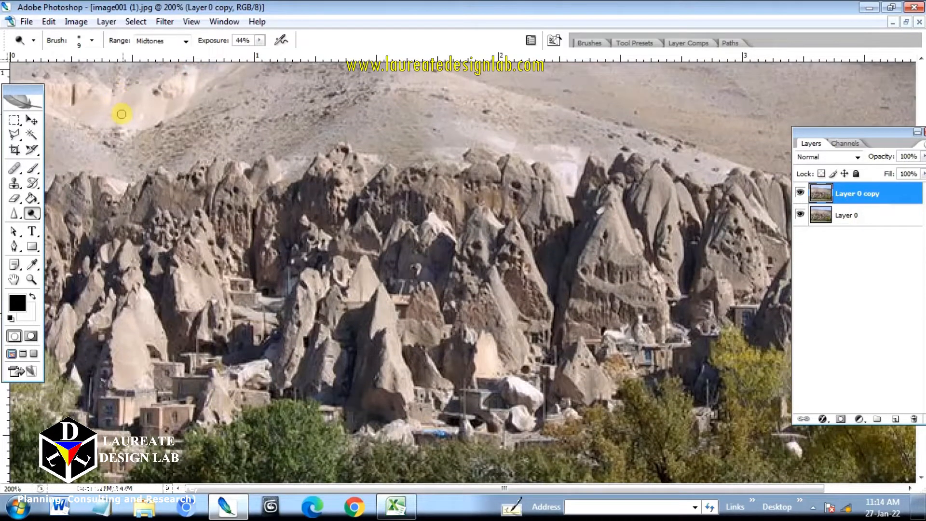
mouse_move(140, 120)
left_mouse_down()
mouse_move(103, 113)
mouse_move(91, 123)
mouse_move(104, 94)
mouse_move(61, 93)
mouse_move(70, 111)
mouse_move(114, 103)
mouse_move(72, 87)
mouse_move(69, 99)
mouse_move(145, 104)
mouse_move(204, 75)
left_mouse_up()
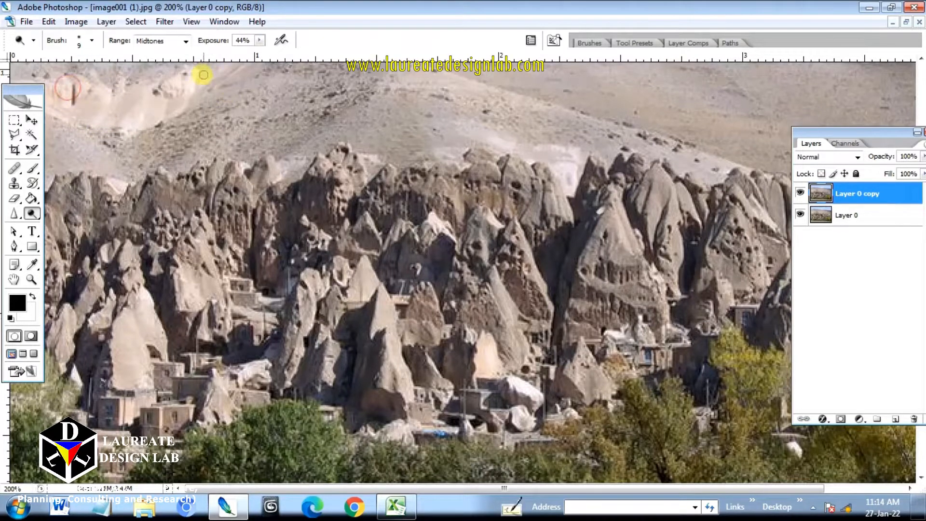
scroll(195, 71, "up", 1)
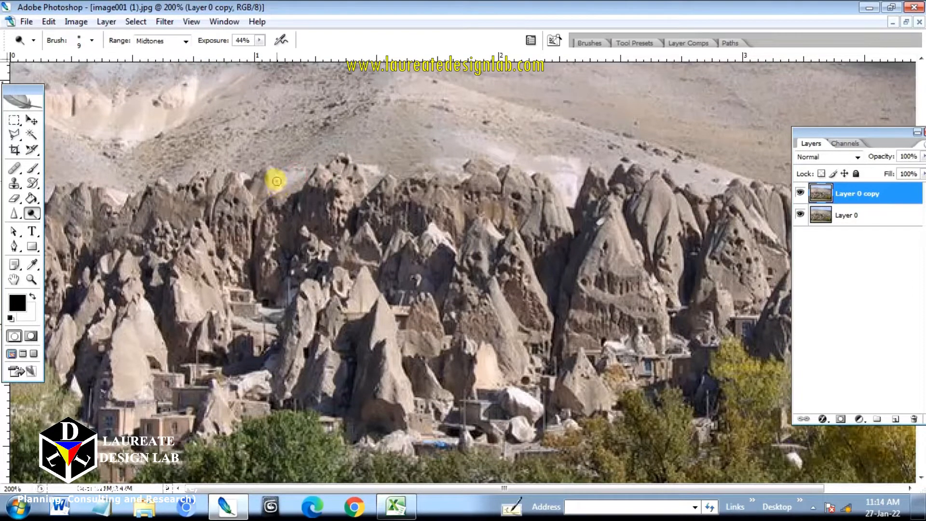
Dodge the left-centre rock cones and the houses and terraces below them, down to the small cone above the trees
mouse_move(271, 172)
left_mouse_down()
mouse_move(255, 200)
mouse_move(246, 193)
mouse_move(256, 219)
mouse_move(251, 251)
mouse_move(270, 247)
mouse_move(267, 289)
left_mouse_up()
left_click_drag(206, 232, 213, 258)
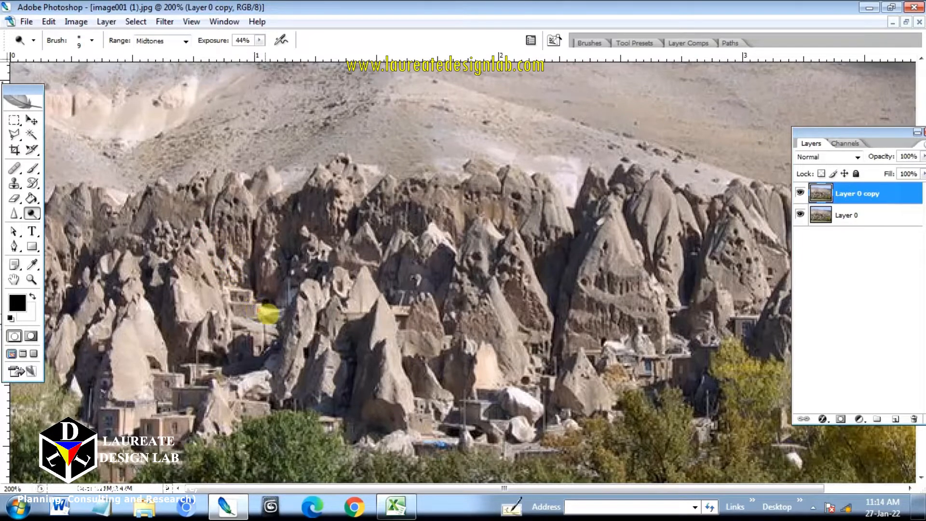
mouse_move(268, 314)
left_mouse_down()
mouse_move(240, 310)
mouse_move(265, 333)
left_mouse_up()
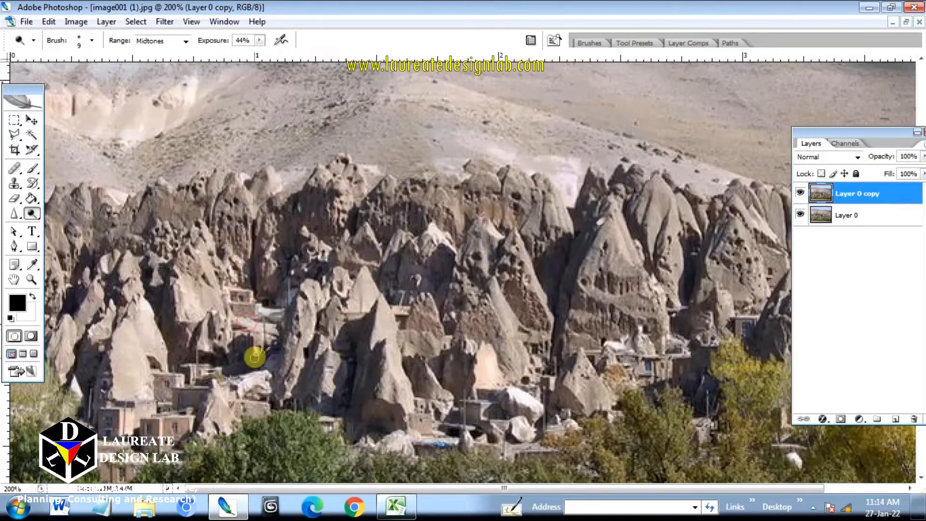
mouse_move(230, 386)
left_mouse_down()
mouse_move(217, 387)
mouse_move(226, 408)
mouse_move(213, 395)
mouse_move(213, 433)
left_mouse_up()
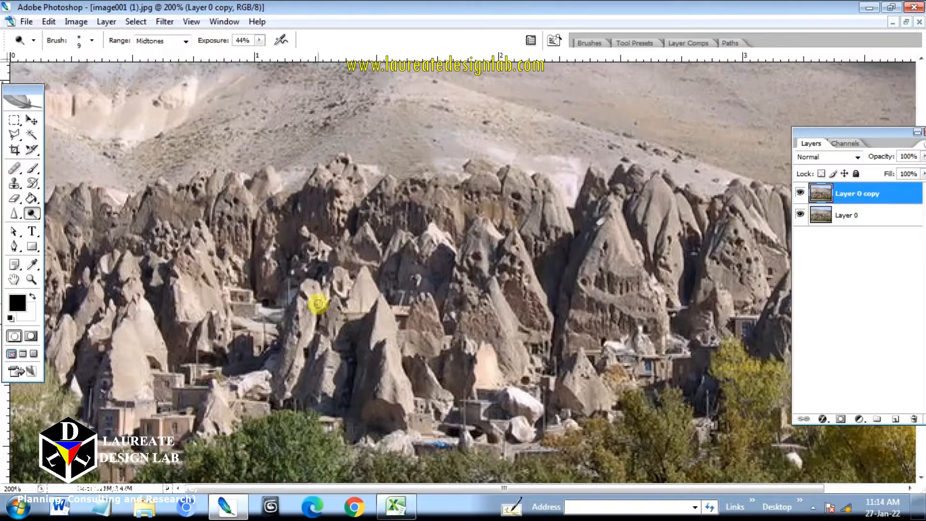
Brighten the highlights on the middle group of rock peaks and the ridge tops behind them with the Dodge tool
left_click_drag(314, 285, 309, 299)
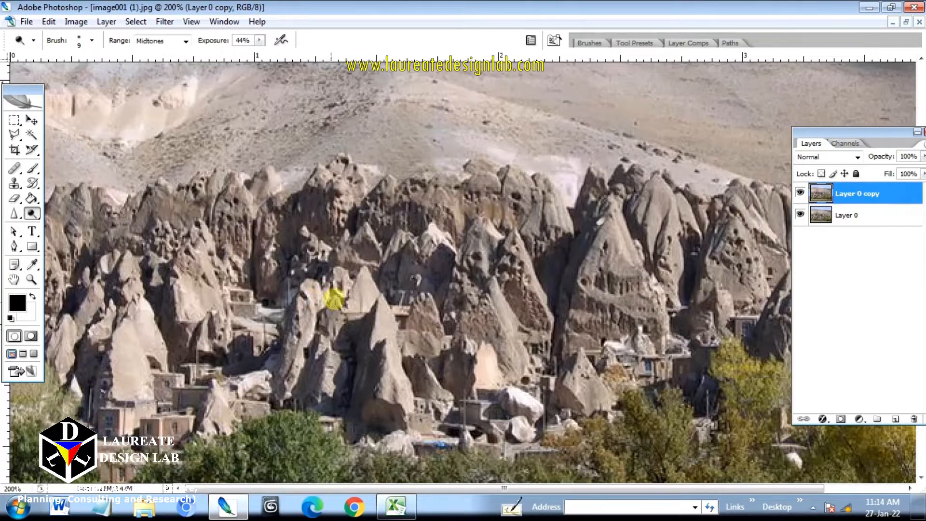
mouse_move(365, 274)
left_mouse_down()
mouse_move(372, 303)
mouse_move(359, 287)
mouse_move(350, 311)
mouse_move(338, 270)
mouse_move(350, 278)
mouse_move(344, 296)
mouse_move(307, 230)
mouse_move(326, 262)
left_mouse_up()
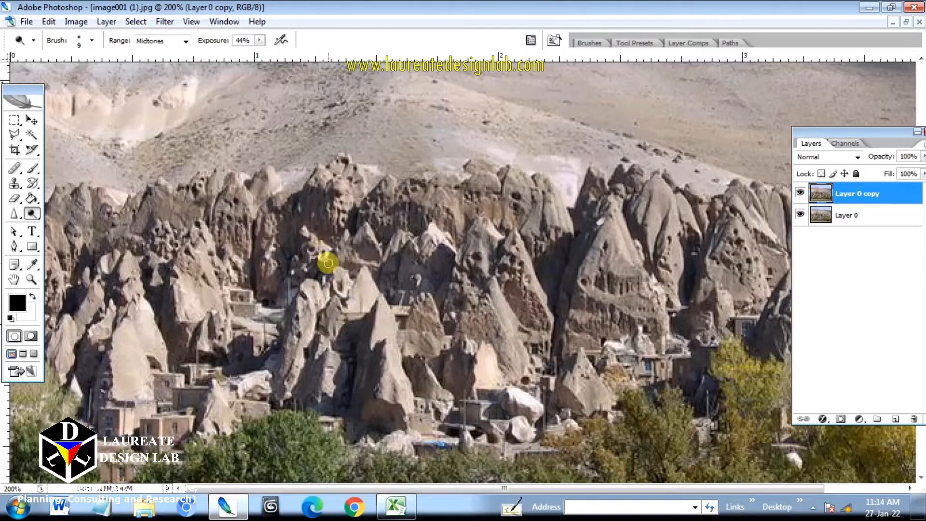
mouse_move(444, 231)
left_mouse_down()
mouse_move(433, 229)
mouse_move(440, 237)
left_mouse_up()
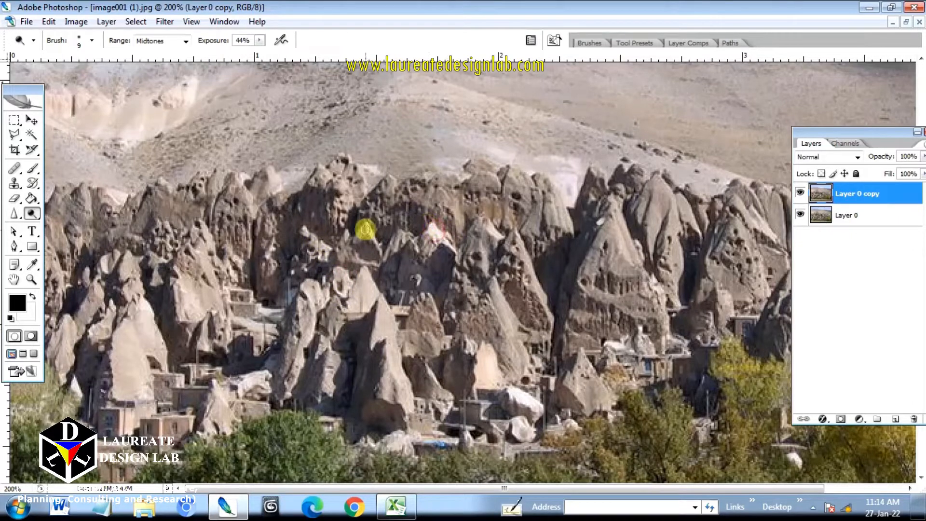
left_click_drag(367, 229, 378, 247)
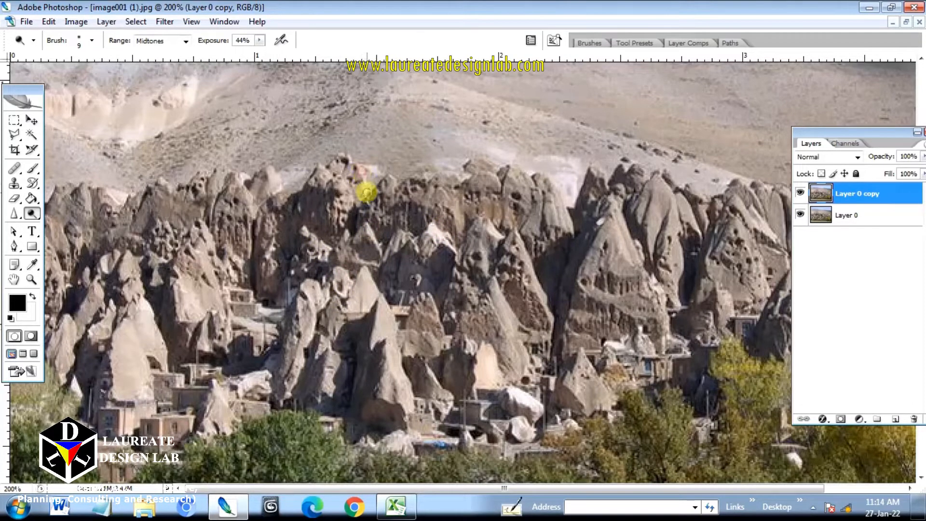
mouse_move(344, 186)
left_mouse_down()
mouse_move(327, 171)
mouse_move(324, 188)
left_mouse_up()
Dodge the sunlit faces of the large rock cones on the right side of the photo
mouse_move(612, 231)
left_mouse_down()
mouse_move(623, 252)
mouse_move(635, 252)
left_mouse_up()
left_click_drag(616, 208, 634, 253)
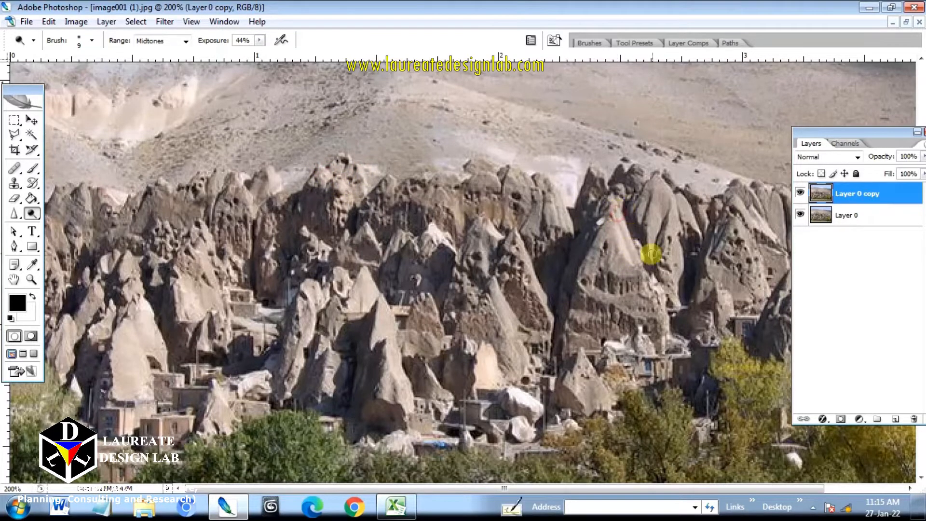
mouse_move(671, 196)
left_mouse_down()
mouse_move(659, 177)
mouse_move(675, 216)
mouse_move(656, 208)
mouse_move(659, 246)
mouse_move(668, 232)
mouse_move(656, 211)
mouse_move(653, 244)
left_mouse_up()
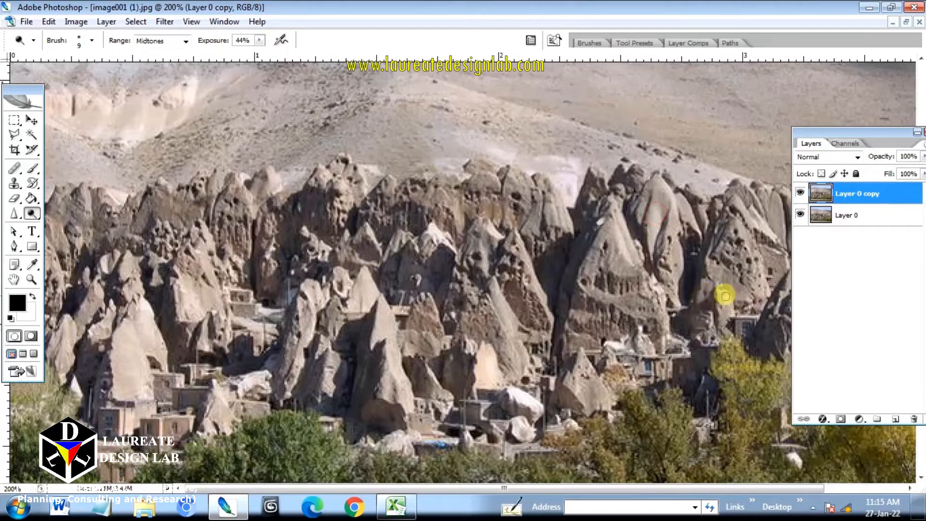
left_click_drag(725, 294, 733, 316)
mouse_move(756, 262)
left_mouse_down()
mouse_move(766, 303)
mouse_move(762, 215)
left_mouse_up()
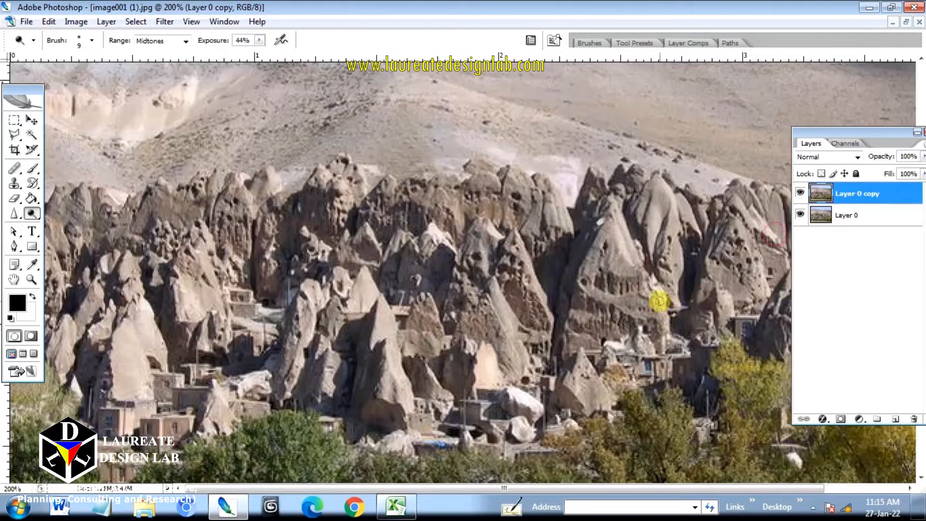
mouse_move(663, 295)
left_mouse_down()
mouse_move(679, 341)
mouse_move(632, 344)
mouse_move(636, 337)
mouse_move(646, 352)
mouse_move(630, 354)
mouse_move(614, 346)
mouse_move(655, 354)
mouse_move(673, 339)
left_mouse_up()
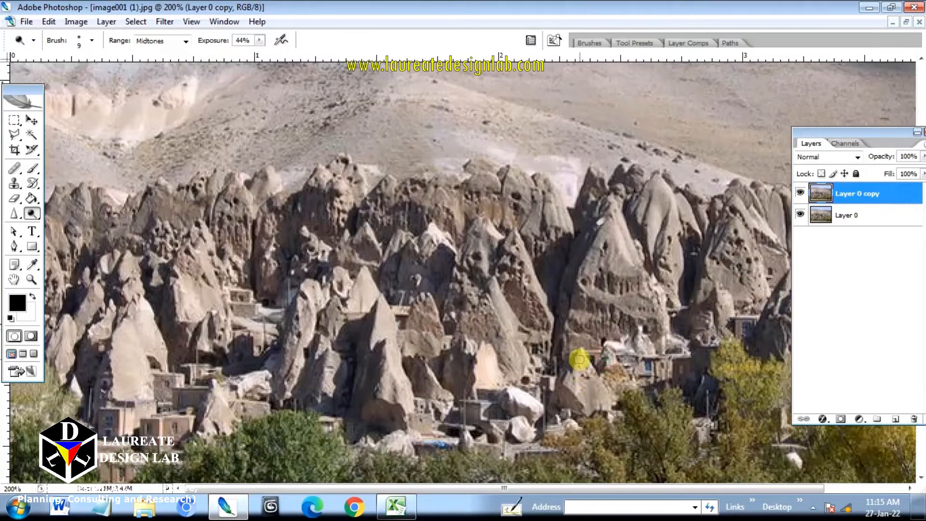
Dodge the lower foreground cones and boulders above the trees, from the small right-hand cone across to the far-left rocks
mouse_move(581, 357)
left_mouse_down()
mouse_move(581, 384)
mouse_move(595, 407)
mouse_move(575, 383)
mouse_move(599, 403)
mouse_move(602, 391)
mouse_move(577, 392)
left_mouse_up()
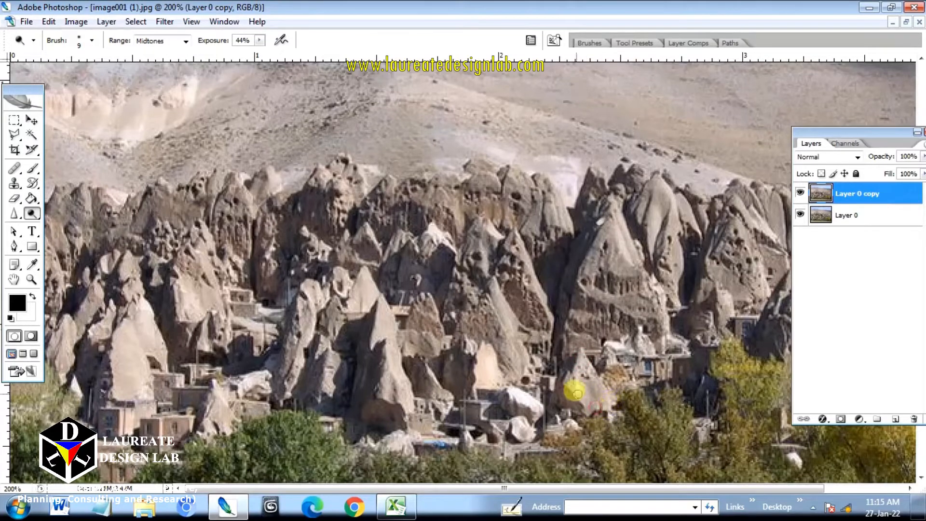
left_click(573, 384)
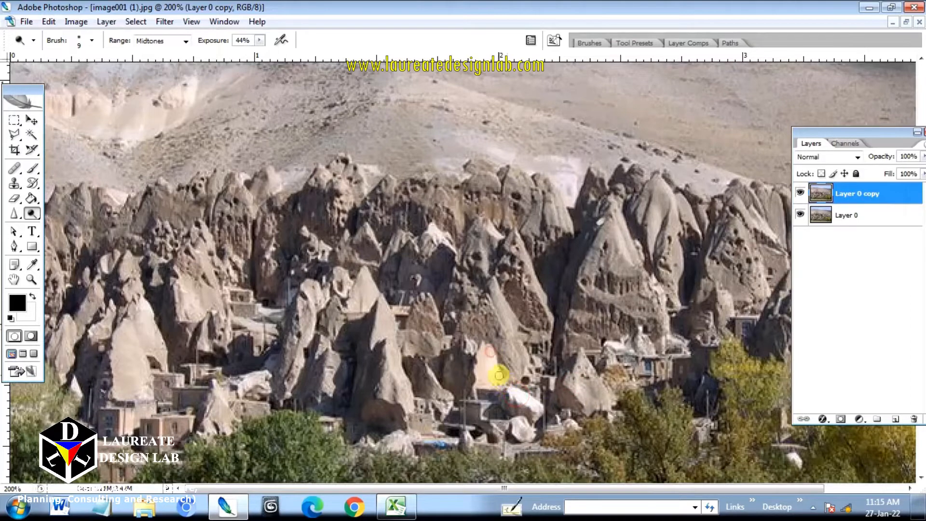
left_click_drag(498, 296, 508, 325)
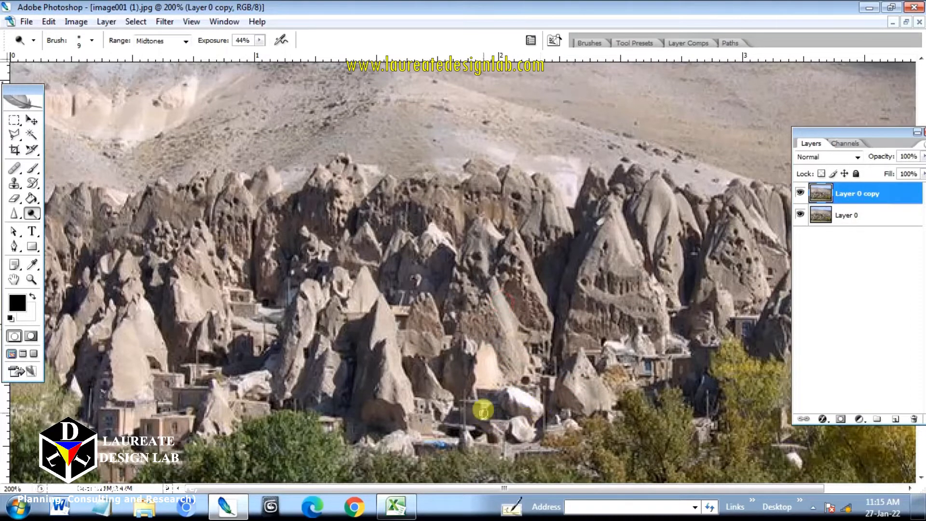
mouse_move(430, 369)
left_mouse_down()
mouse_move(447, 393)
mouse_move(439, 413)
mouse_move(423, 401)
mouse_move(429, 416)
mouse_move(449, 399)
mouse_move(449, 411)
mouse_move(394, 438)
mouse_move(410, 454)
left_mouse_up()
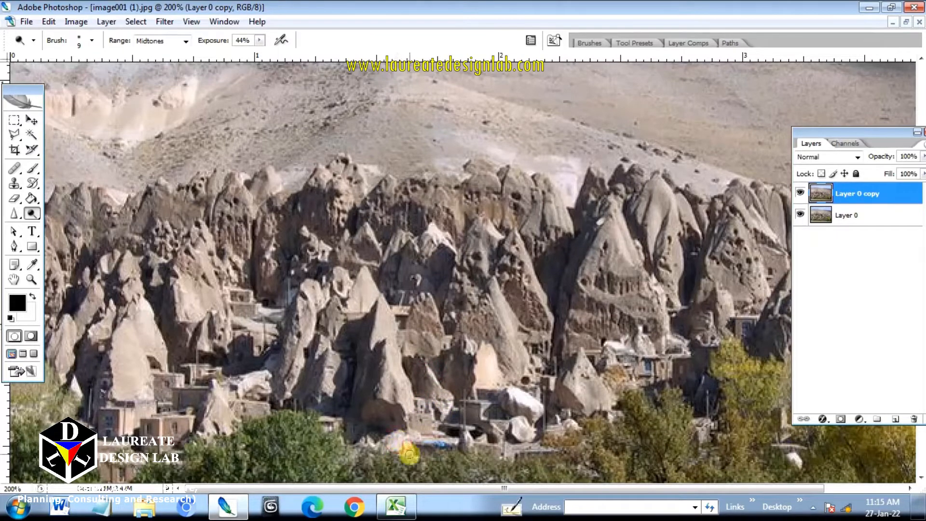
mouse_move(138, 376)
left_mouse_down()
mouse_move(149, 377)
mouse_move(153, 401)
mouse_move(128, 414)
mouse_move(128, 429)
mouse_move(190, 421)
mouse_move(194, 432)
mouse_move(217, 408)
mouse_move(205, 419)
mouse_move(210, 434)
mouse_move(225, 418)
mouse_move(220, 390)
mouse_move(230, 435)
mouse_move(210, 390)
mouse_move(207, 403)
mouse_move(240, 381)
mouse_move(225, 387)
mouse_move(236, 402)
mouse_move(263, 405)
mouse_move(193, 368)
mouse_move(193, 383)
mouse_move(181, 378)
mouse_move(216, 370)
mouse_move(221, 379)
mouse_move(263, 341)
mouse_move(253, 333)
mouse_move(261, 360)
mouse_move(223, 347)
mouse_move(225, 323)
mouse_move(227, 343)
mouse_move(211, 324)
mouse_move(204, 346)
mouse_move(205, 324)
mouse_move(181, 303)
mouse_move(189, 339)
mouse_move(190, 271)
mouse_move(164, 227)
mouse_move(151, 232)
mouse_move(113, 198)
mouse_move(54, 264)
mouse_move(61, 307)
left_mouse_up()
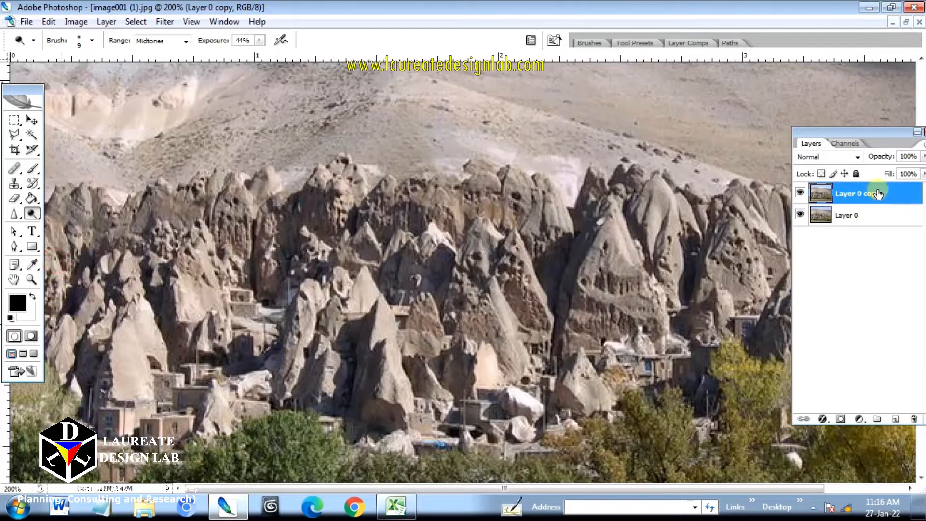
Toggle the visibility of Layer 0 copy to compare the dodged photo with the original
left_click(802, 193)
left_click(802, 193)
left_click(802, 193)
Switch to the Burn tool and darken the shadows beside and between the rock cones on the left side
left_click_drag(27, 213, 59, 222)
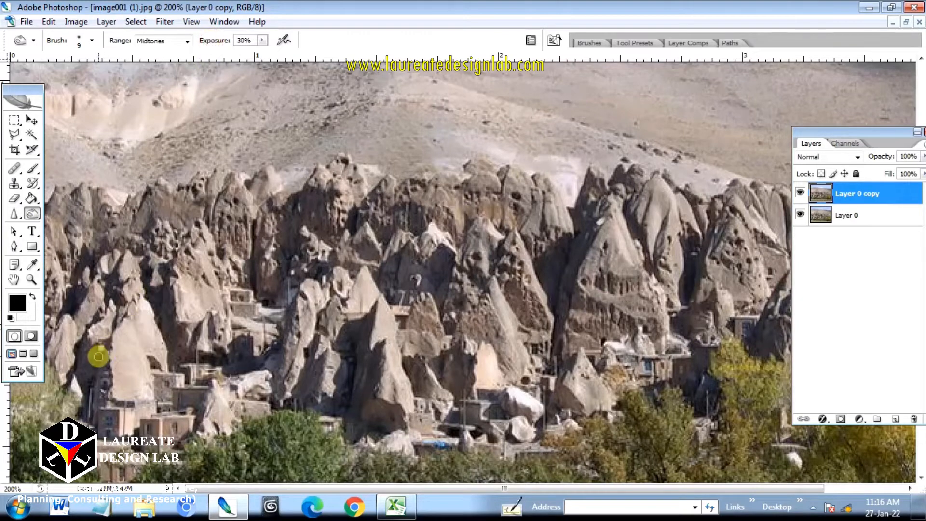
mouse_move(98, 357)
left_mouse_down()
mouse_move(95, 387)
mouse_move(90, 354)
mouse_move(85, 374)
mouse_move(96, 378)
mouse_move(100, 364)
mouse_move(97, 393)
left_mouse_up()
mouse_move(88, 249)
left_mouse_down()
mouse_move(128, 246)
mouse_move(114, 240)
mouse_move(175, 241)
mouse_move(157, 219)
mouse_move(296, 227)
mouse_move(307, 191)
mouse_move(318, 207)
mouse_move(323, 199)
mouse_move(319, 215)
mouse_move(333, 192)
mouse_move(320, 209)
mouse_move(325, 236)
mouse_move(354, 217)
mouse_move(350, 227)
mouse_move(295, 203)
mouse_move(288, 247)
left_mouse_up()
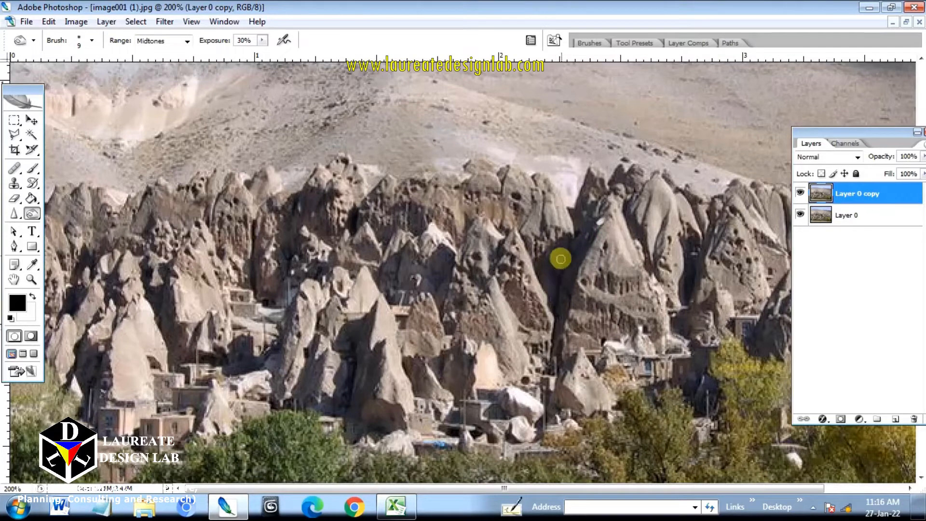
Burn the shadowed gaps between the right-hand rock cones and the dark areas around the lower houses and boulders
mouse_move(564, 253)
left_mouse_down()
mouse_move(588, 185)
mouse_move(591, 228)
left_mouse_up()
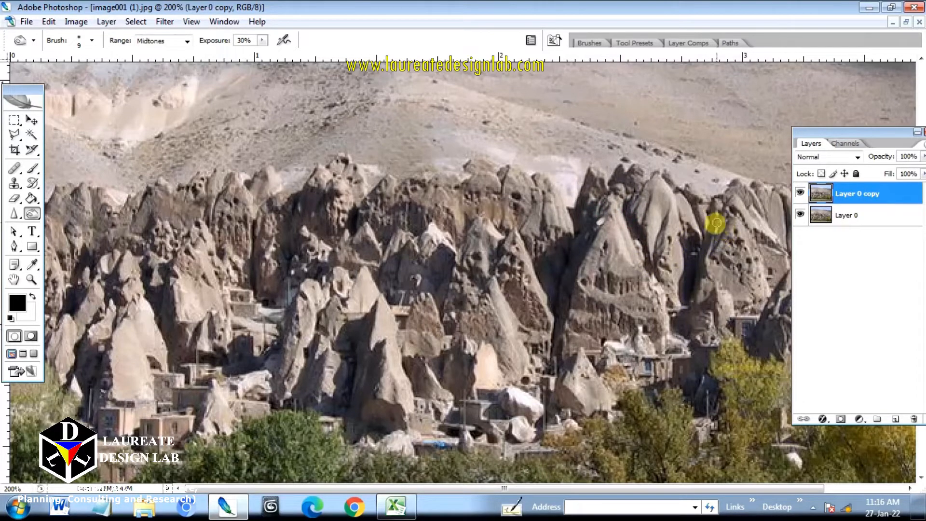
left_click_drag(715, 224, 703, 282)
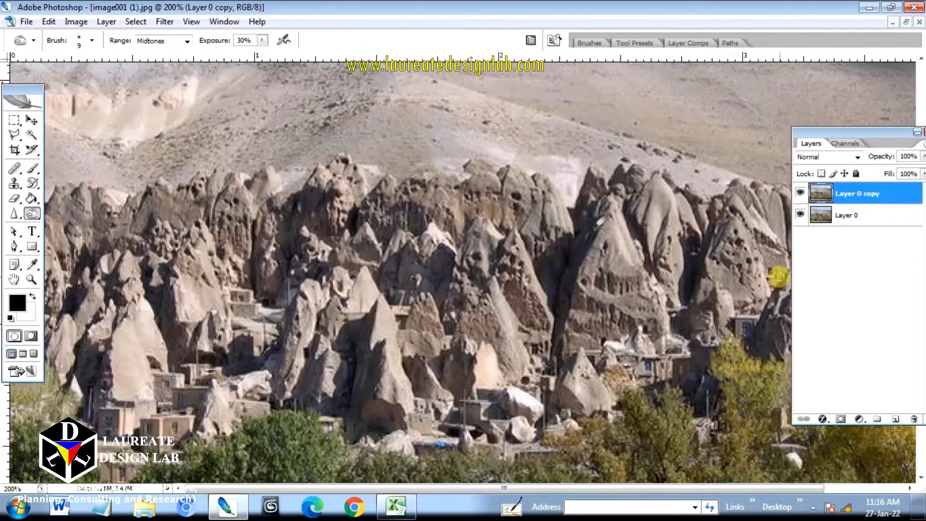
mouse_move(774, 295)
left_mouse_down()
mouse_move(766, 320)
mouse_move(779, 352)
mouse_move(761, 323)
left_mouse_up()
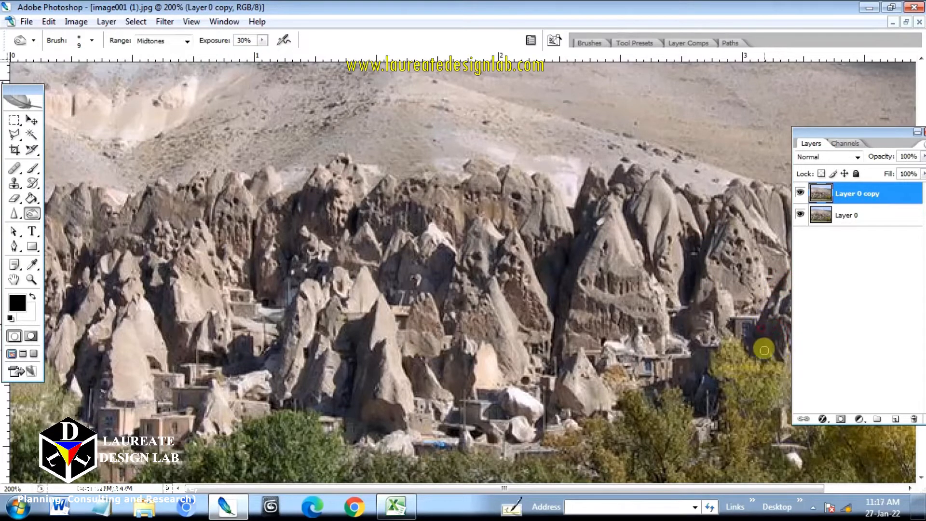
mouse_move(704, 388)
left_mouse_down()
mouse_move(701, 408)
mouse_move(706, 379)
mouse_move(711, 400)
mouse_move(699, 347)
mouse_move(694, 390)
left_mouse_up()
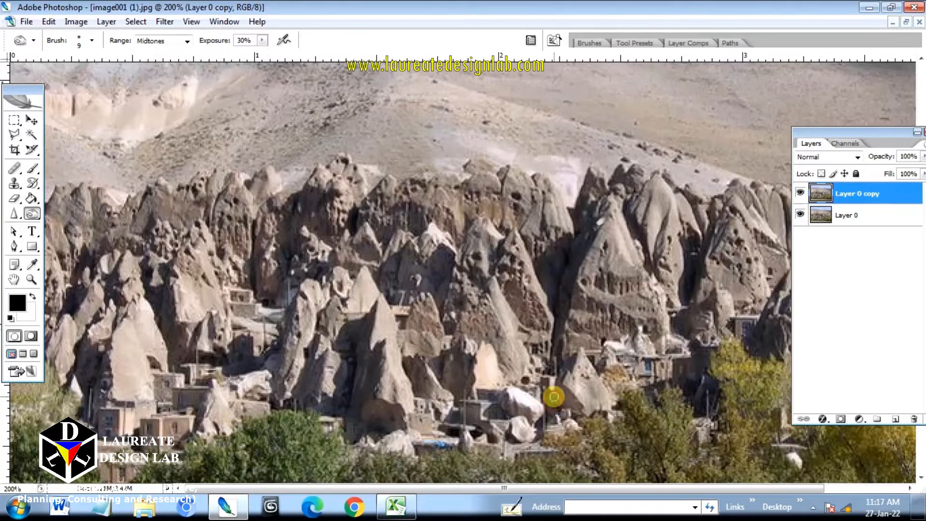
mouse_move(549, 400)
left_mouse_down()
mouse_move(541, 435)
mouse_move(540, 423)
mouse_move(491, 436)
left_mouse_up()
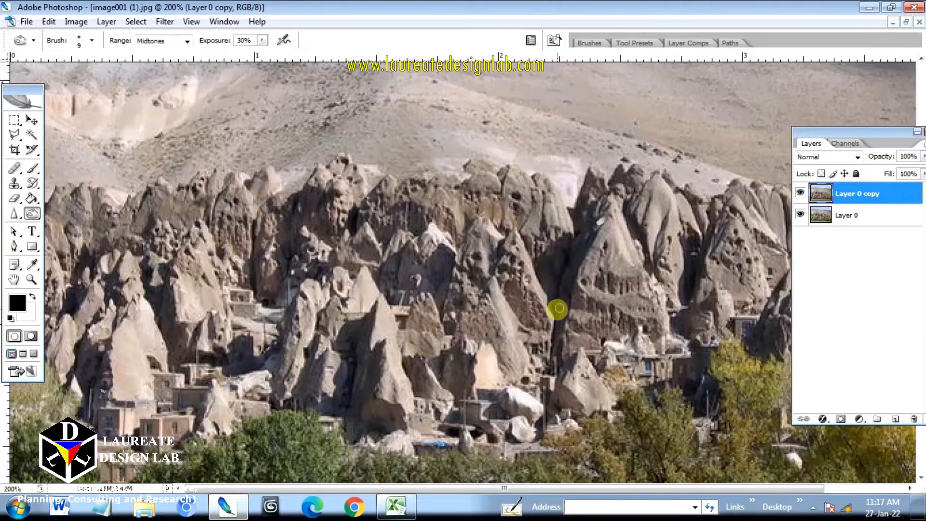
Burn the shadowed crevices between the central rock cones and the cliff face directly behind them
left_click_drag(554, 311, 555, 357)
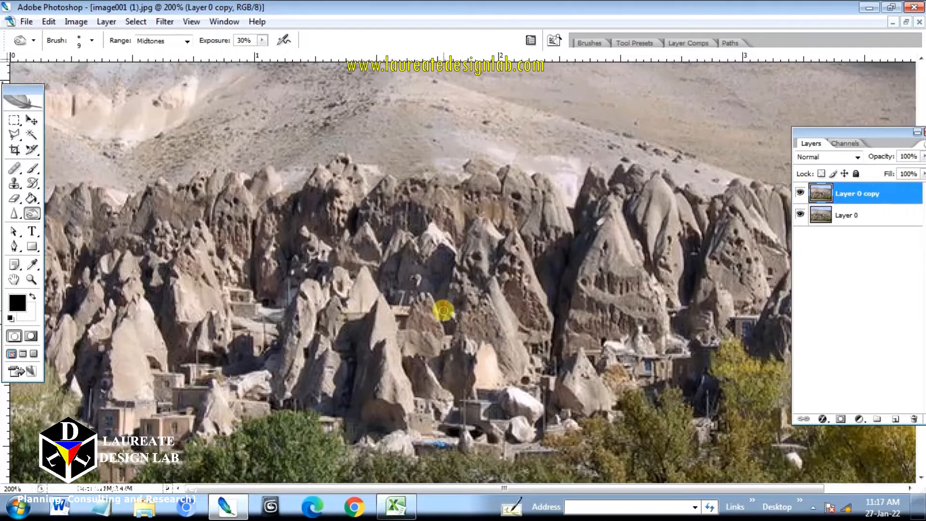
left_click_drag(449, 259, 439, 293)
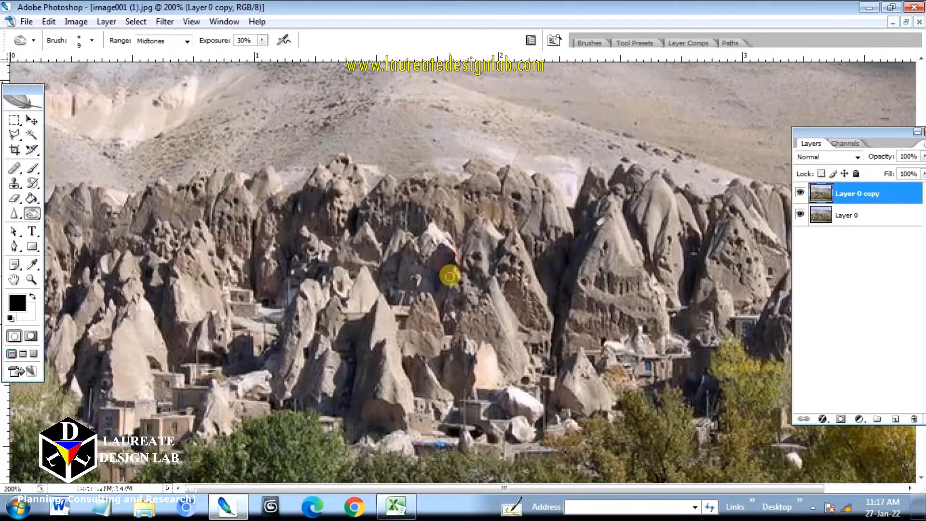
left_click_drag(495, 260, 485, 272)
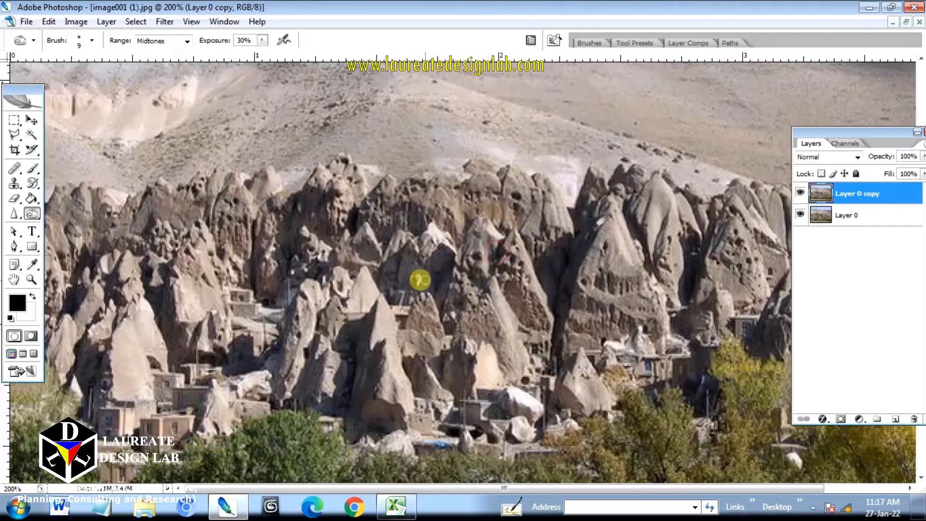
left_click_drag(395, 265, 394, 277)
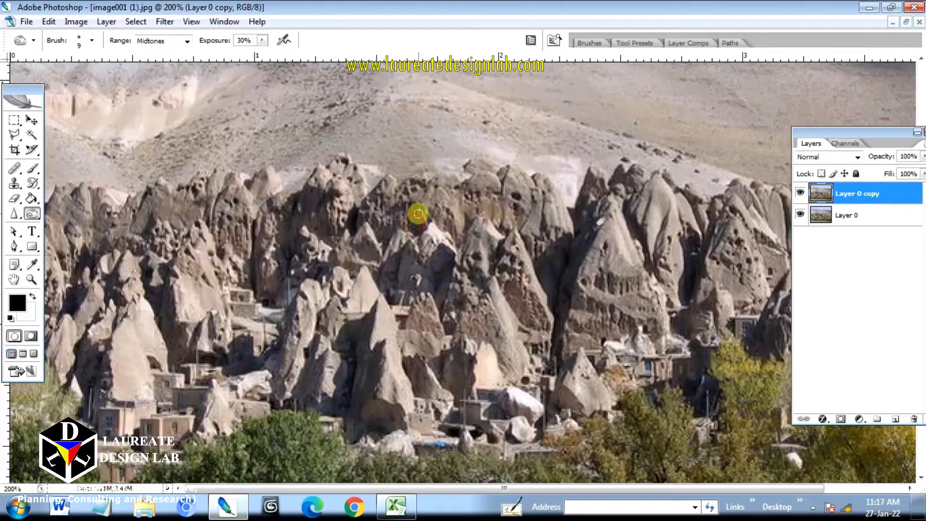
left_click_drag(418, 215, 400, 222)
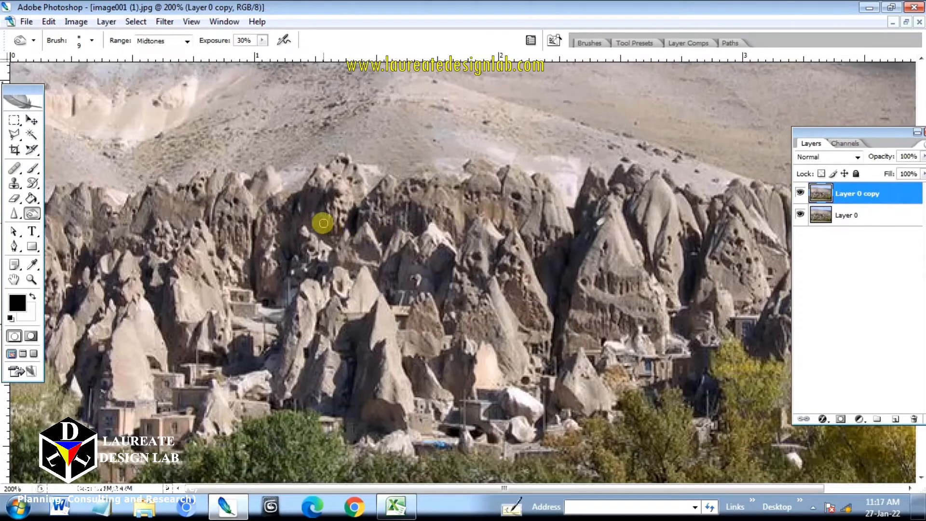
Burn the shadows across the left-hand cones, from the upper cliff to the lower-left houses and up the far-left rocks
mouse_move(320, 210)
left_mouse_down()
mouse_move(304, 229)
mouse_move(307, 195)
mouse_move(314, 217)
mouse_move(250, 223)
mouse_move(250, 276)
mouse_move(263, 307)
mouse_move(275, 304)
mouse_move(180, 362)
mouse_move(180, 327)
mouse_move(175, 354)
mouse_move(212, 361)
mouse_move(246, 345)
mouse_move(233, 368)
mouse_move(251, 372)
mouse_move(137, 424)
left_mouse_up()
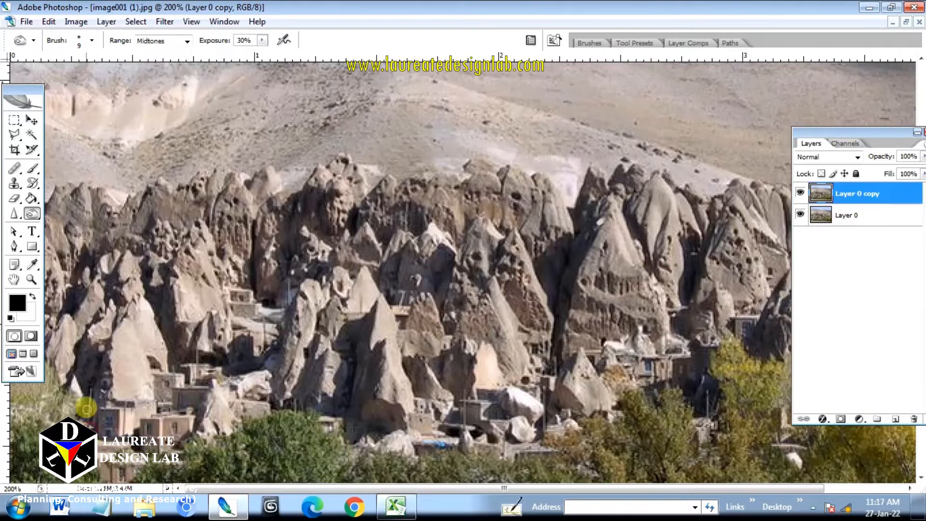
mouse_move(81, 416)
left_mouse_down()
mouse_move(98, 359)
mouse_move(88, 391)
mouse_move(94, 318)
mouse_move(68, 310)
mouse_move(68, 296)
mouse_move(85, 262)
left_mouse_up()
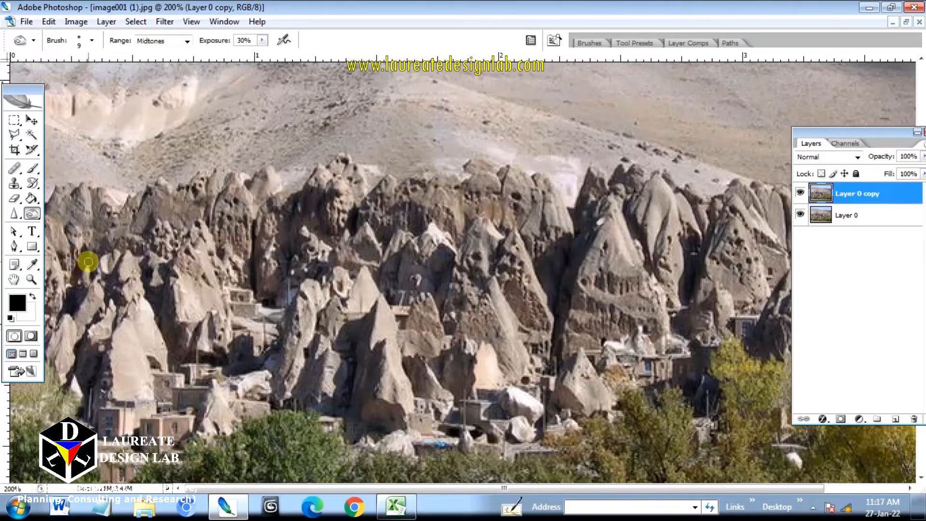
left_click_drag(92, 263, 104, 242)
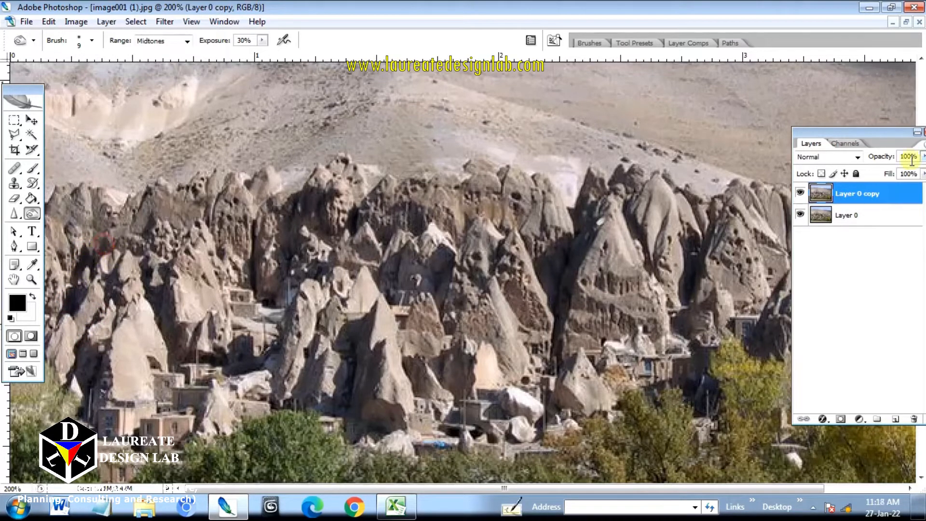
Toggle the visibility of Layer 0 copy repeatedly to compare the burned photo with the original
left_click(801, 195)
left_click(802, 195)
left_click(801, 194)
left_click(801, 195)
left_click(801, 194)
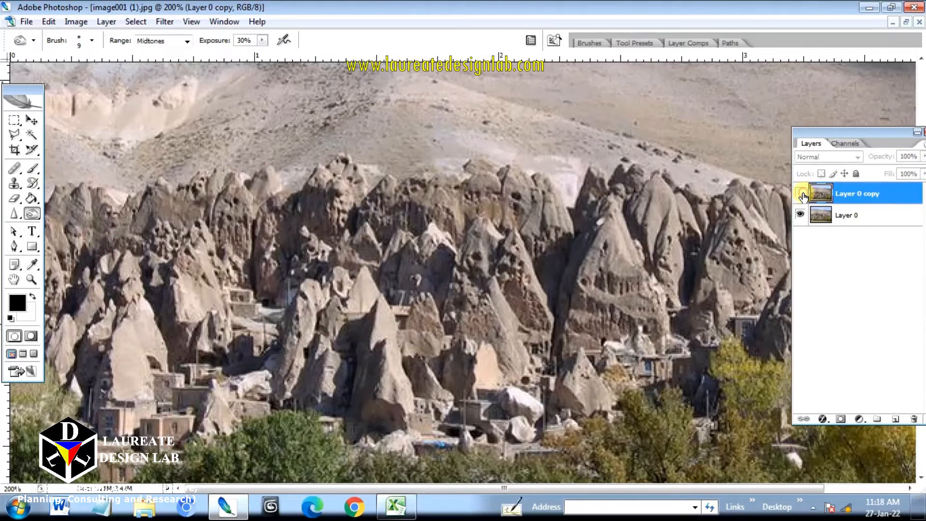
left_click(801, 194)
left_click(801, 195)
left_click(801, 195)
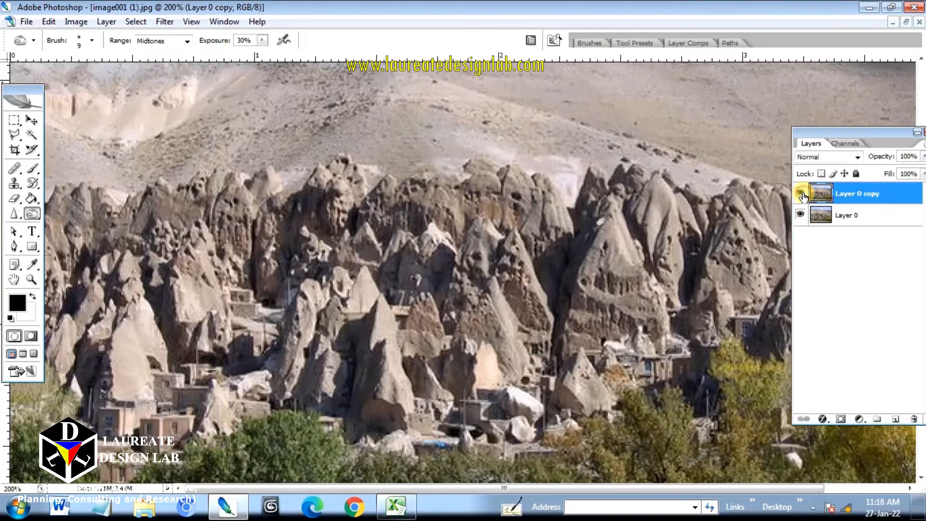
left_click(802, 195)
left_click(801, 195)
left_click(802, 195)
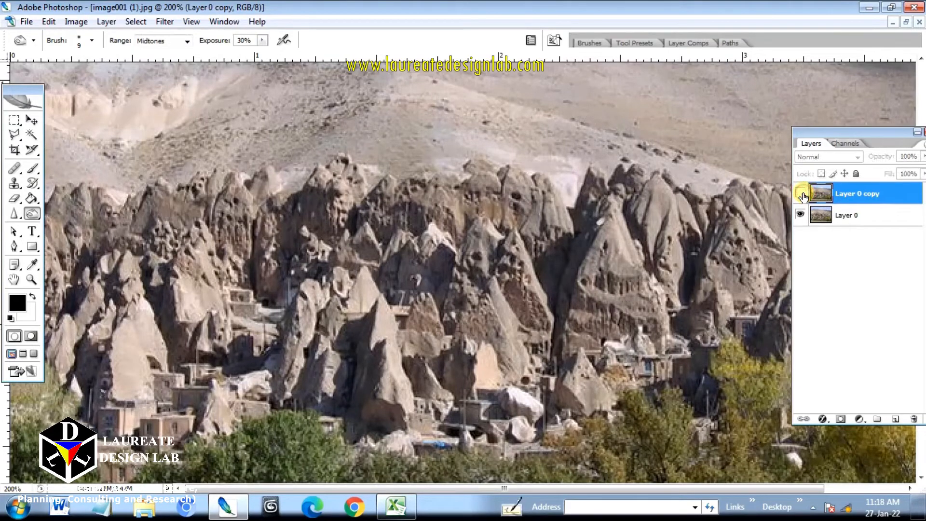
left_click(801, 195)
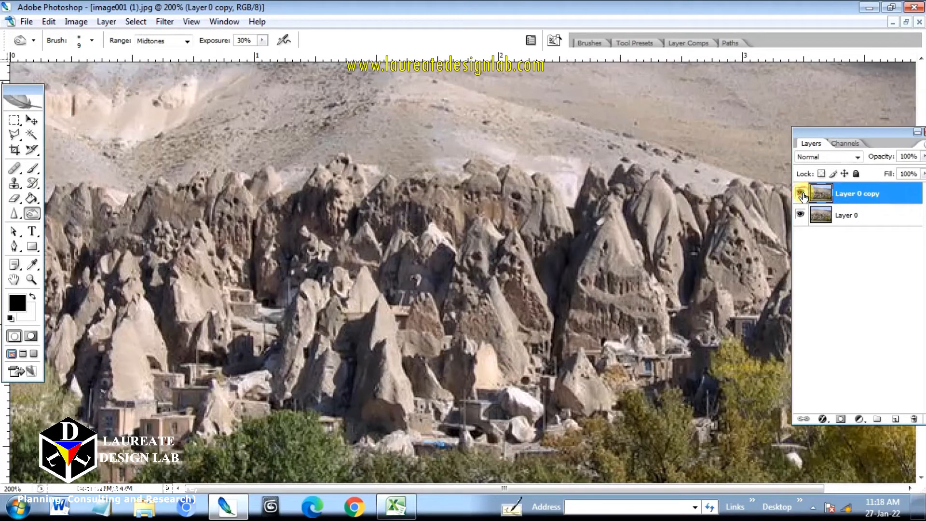
Keep the Burn tool and set its brush diameter to 29 px and its exposure to 5%
left_click(35, 218)
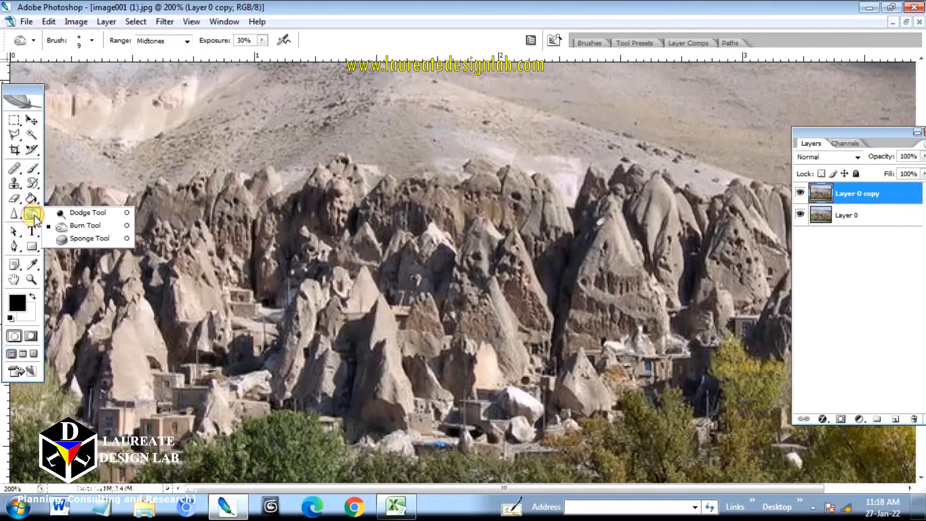
left_click(64, 227)
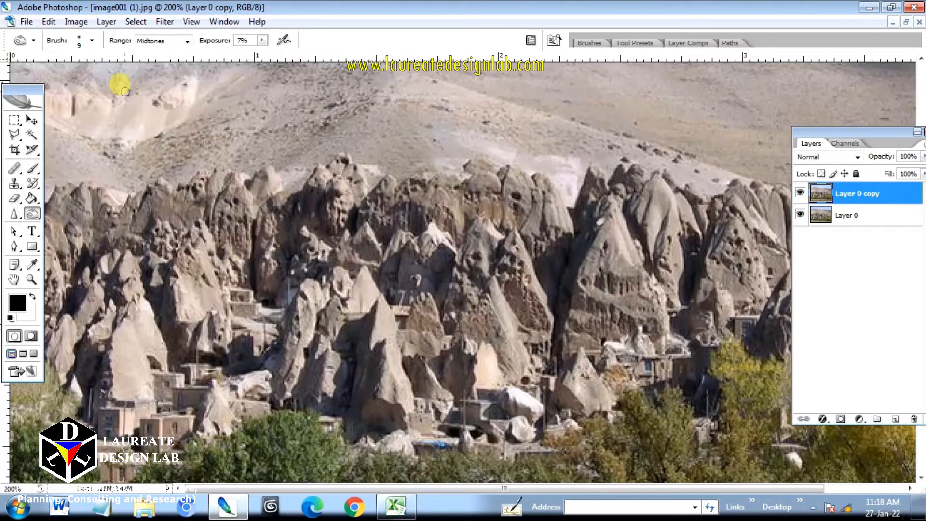
left_click(92, 42)
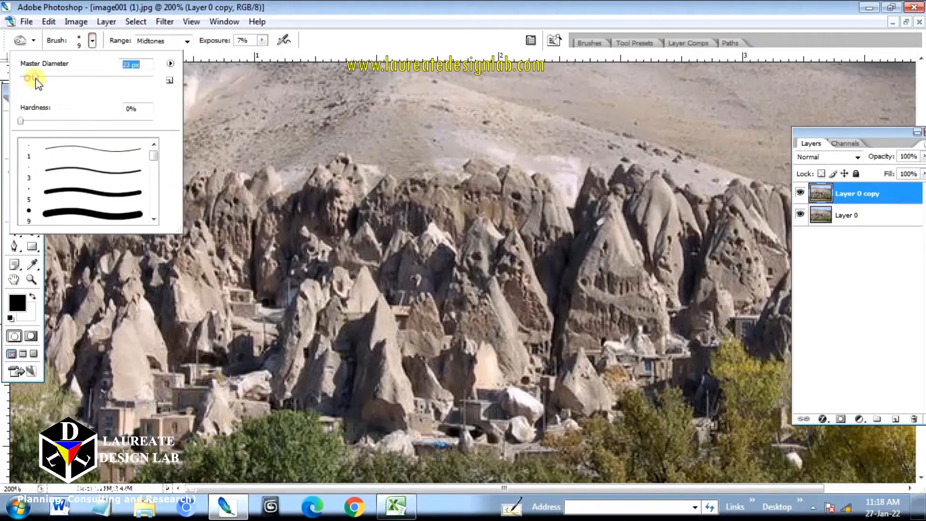
left_click_drag(36, 78, 38, 77)
left_click(263, 41)
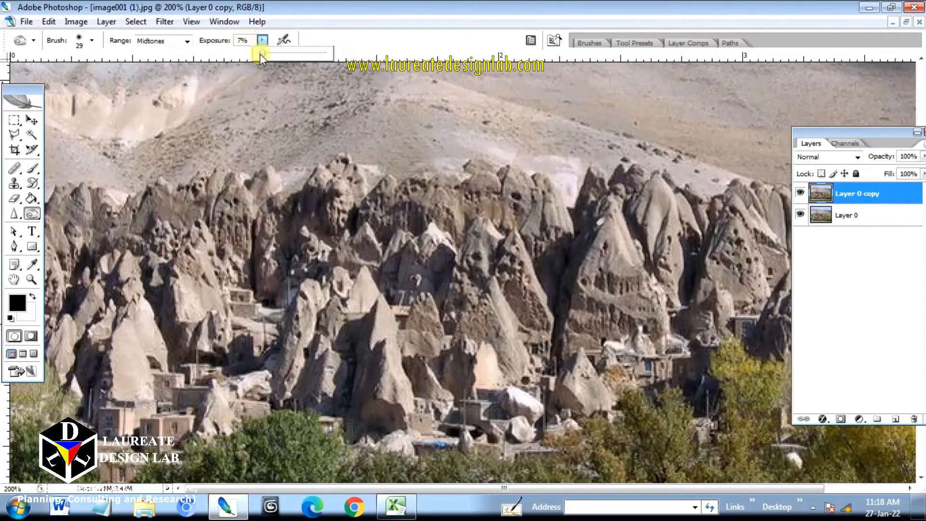
double_click(238, 41)
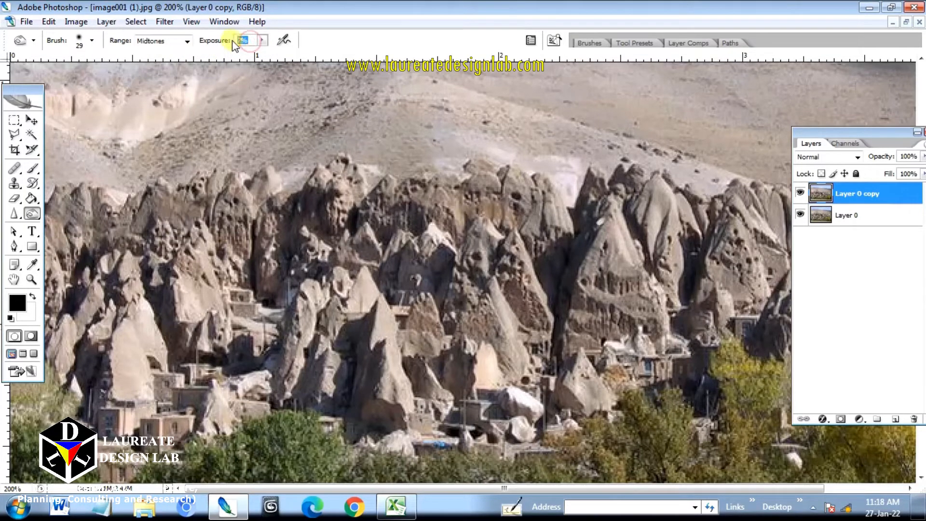
type("5")
key("Return")
Burn the bare hillside above the village and the dark shadow at its far right end
mouse_move(355, 77)
left_mouse_down()
mouse_move(294, 140)
mouse_move(360, 91)
mouse_move(292, 150)
mouse_move(335, 101)
mouse_move(331, 77)
mouse_move(356, 82)
mouse_move(290, 149)
mouse_move(188, 131)
mouse_move(157, 163)
mouse_move(194, 134)
mouse_move(144, 156)
mouse_move(207, 124)
mouse_move(176, 149)
mouse_move(596, 152)
mouse_move(492, 120)
mouse_move(610, 142)
mouse_move(654, 124)
left_mouse_up()
scroll(654, 123, "up", 2)
scroll(787, 107, "up", 4)
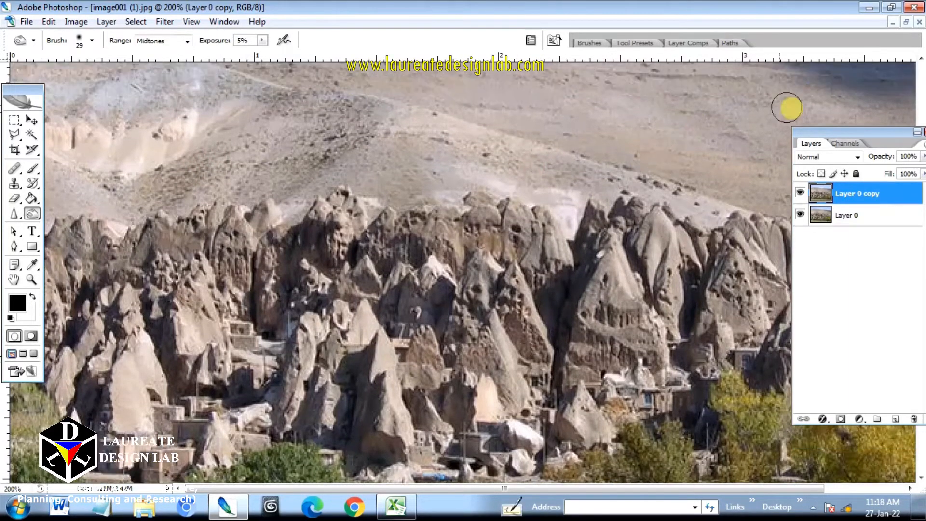
left_click_drag(890, 96, 726, 74)
left_click_drag(873, 96, 740, 81)
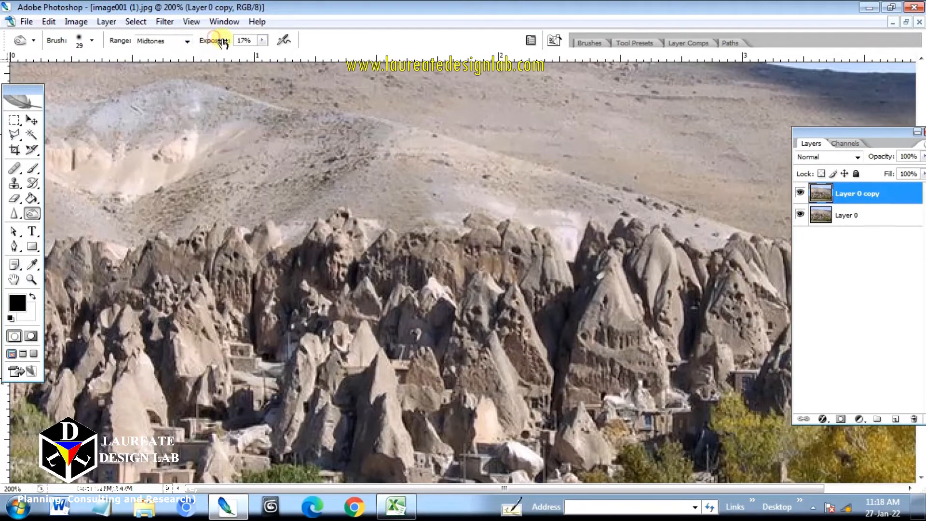
Raise the burn exposure to 17%, reduce the brush to 20 px, and darken the distant ridge and its central slope
mouse_move(894, 86)
left_mouse_down()
mouse_move(868, 97)
mouse_move(721, 74)
mouse_move(900, 82)
mouse_move(700, 92)
mouse_move(775, 109)
mouse_move(575, 105)
mouse_move(865, 105)
mouse_move(779, 111)
mouse_move(496, 87)
left_mouse_up()
scroll(496, 87, "up", 2)
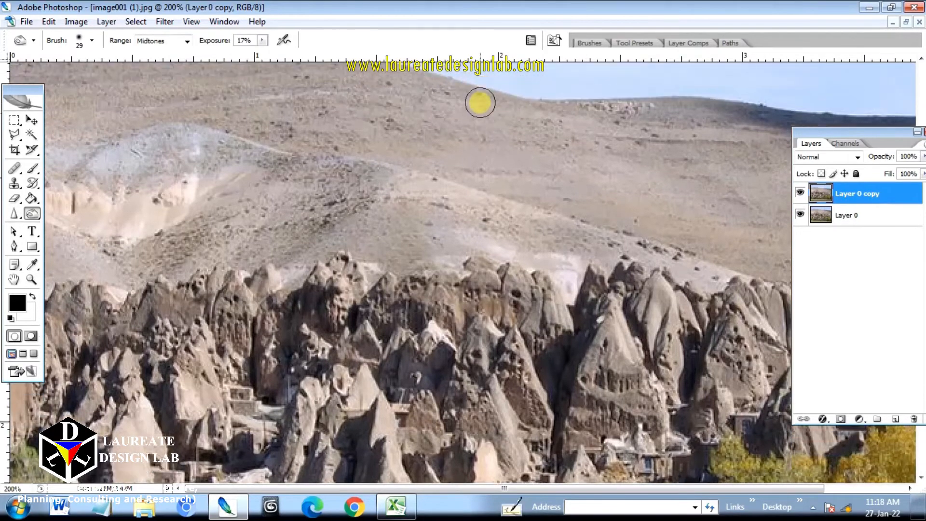
scroll(480, 102, "up", 1)
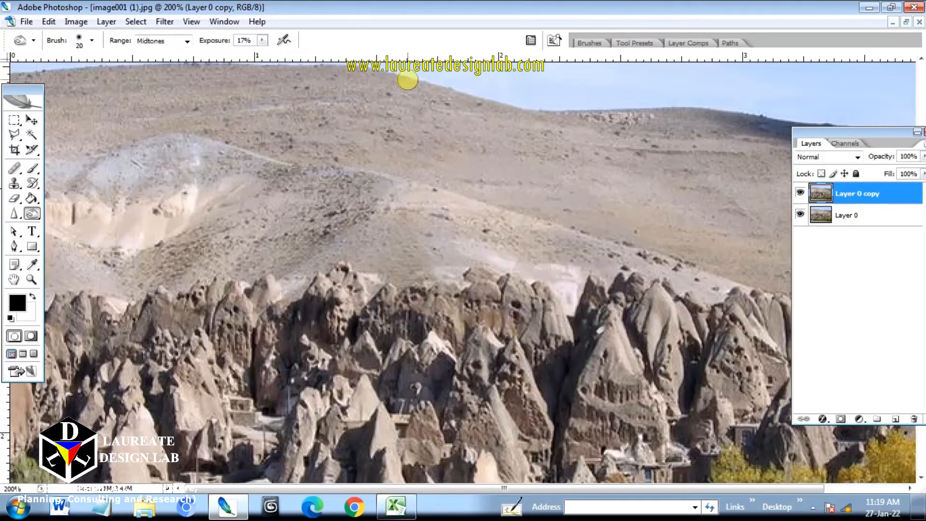
mouse_move(408, 81)
left_mouse_down()
mouse_move(430, 98)
mouse_move(563, 121)
mouse_move(470, 126)
mouse_move(354, 112)
mouse_move(431, 155)
left_mouse_up()
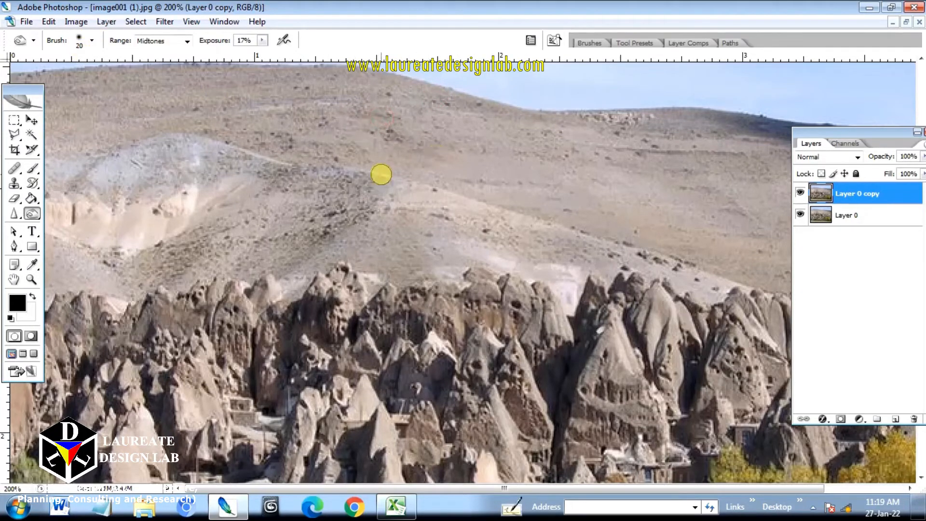
mouse_move(381, 174)
left_mouse_down()
mouse_move(388, 134)
mouse_move(435, 155)
mouse_move(285, 142)
mouse_move(302, 117)
mouse_move(338, 117)
mouse_move(275, 89)
mouse_move(227, 82)
mouse_move(65, 91)
mouse_move(124, 100)
mouse_move(314, 89)
left_mouse_up()
Set the brush diameter to 18 px and burn the far hillside from its left folds across to the right slope
left_click(92, 42)
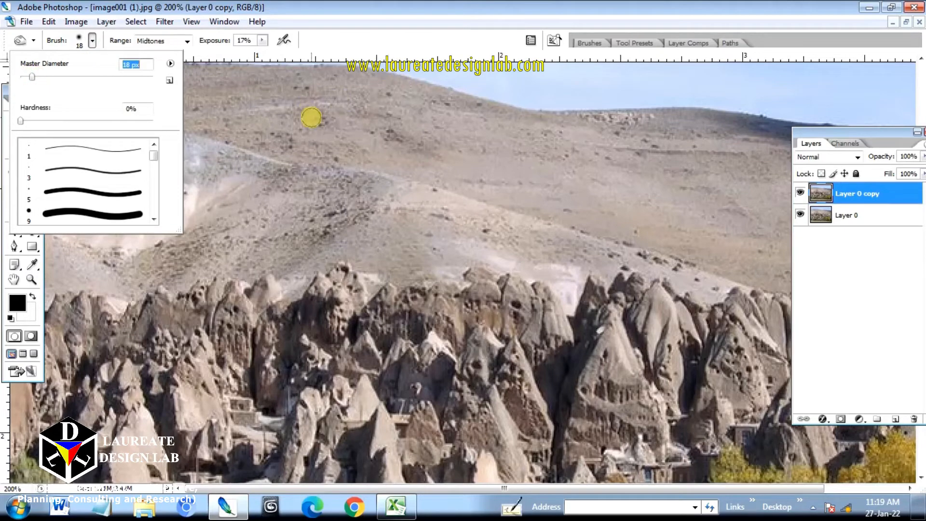
left_click(316, 125)
mouse_move(317, 151)
left_mouse_down()
mouse_move(275, 141)
mouse_move(325, 153)
mouse_move(269, 135)
mouse_move(337, 156)
mouse_move(386, 144)
mouse_move(114, 103)
mouse_move(174, 110)
mouse_move(121, 94)
mouse_move(137, 105)
mouse_move(198, 104)
mouse_move(247, 79)
mouse_move(212, 86)
mouse_move(441, 108)
mouse_move(384, 88)
mouse_move(484, 109)
mouse_move(624, 165)
left_mouse_up()
mouse_move(730, 185)
left_mouse_down()
mouse_move(544, 161)
mouse_move(709, 149)
mouse_move(704, 167)
mouse_move(657, 174)
mouse_move(703, 186)
mouse_move(713, 216)
mouse_move(742, 213)
mouse_move(777, 248)
mouse_move(752, 246)
left_mouse_up()
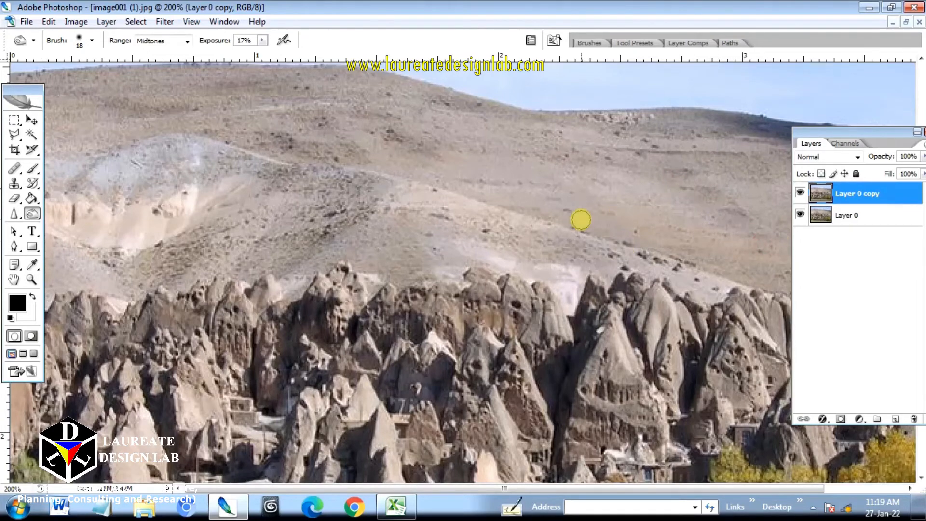
Burn the rocky outcrop below the right skyline and the darker folds and shrub patches on the distant hill's left half
scroll(578, 219, "down", 5)
scroll(577, 218, "up", 4)
scroll(577, 218, "up", 3)
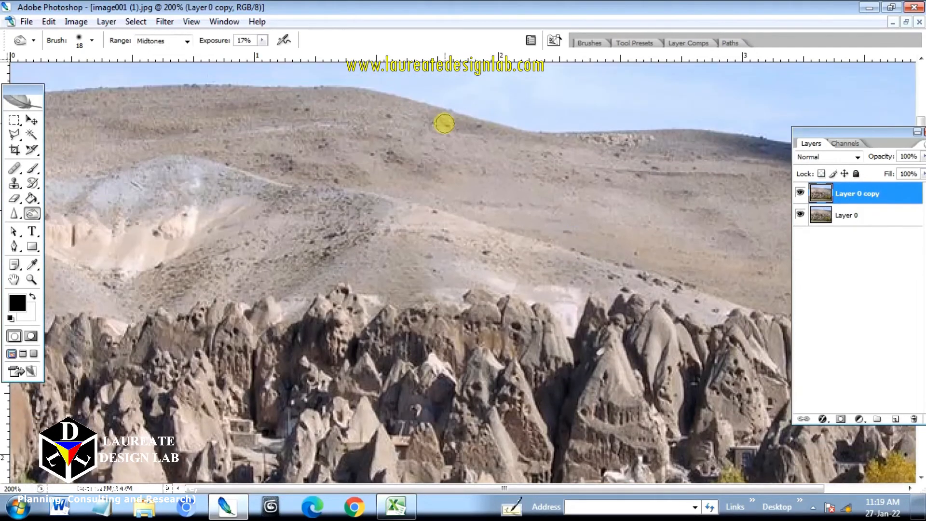
mouse_move(670, 141)
left_mouse_down()
mouse_move(696, 140)
mouse_move(632, 141)
left_mouse_up()
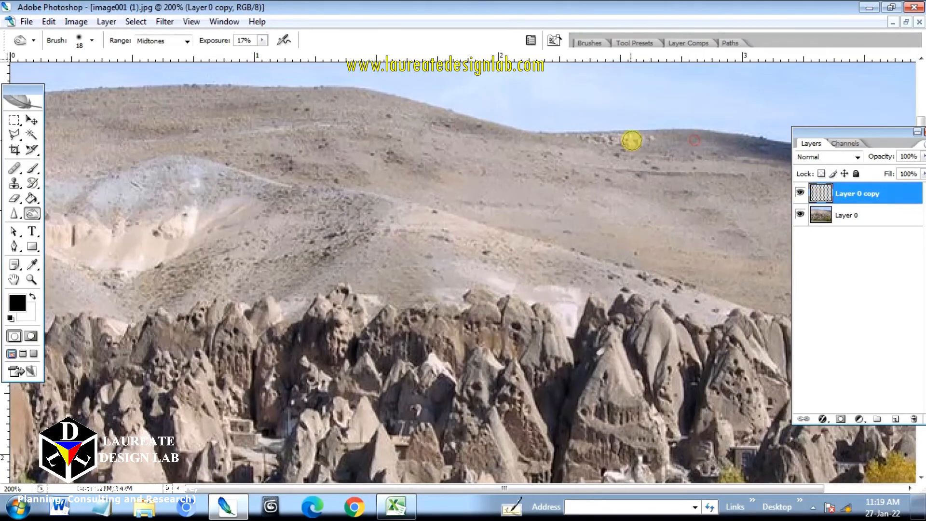
left_click_drag(715, 158, 677, 162)
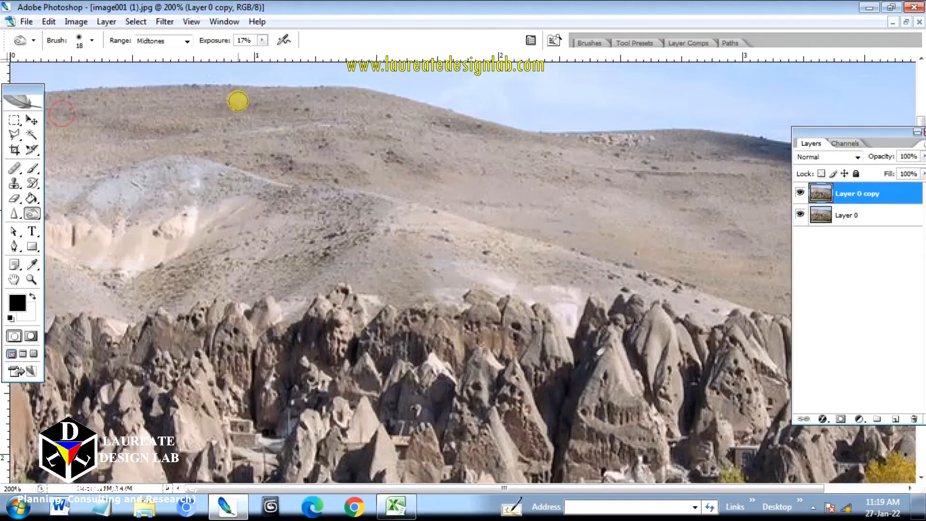
left_click(238, 101)
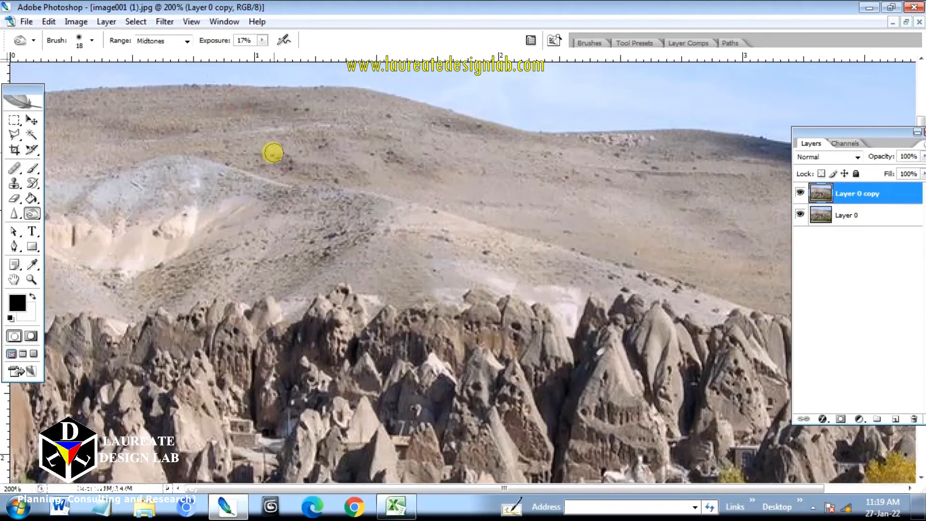
left_click(324, 137)
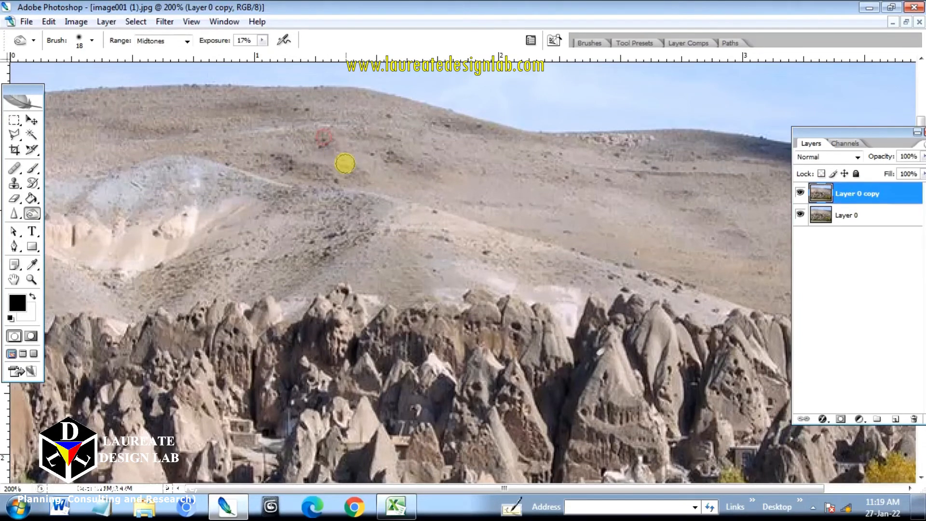
left_click(348, 170)
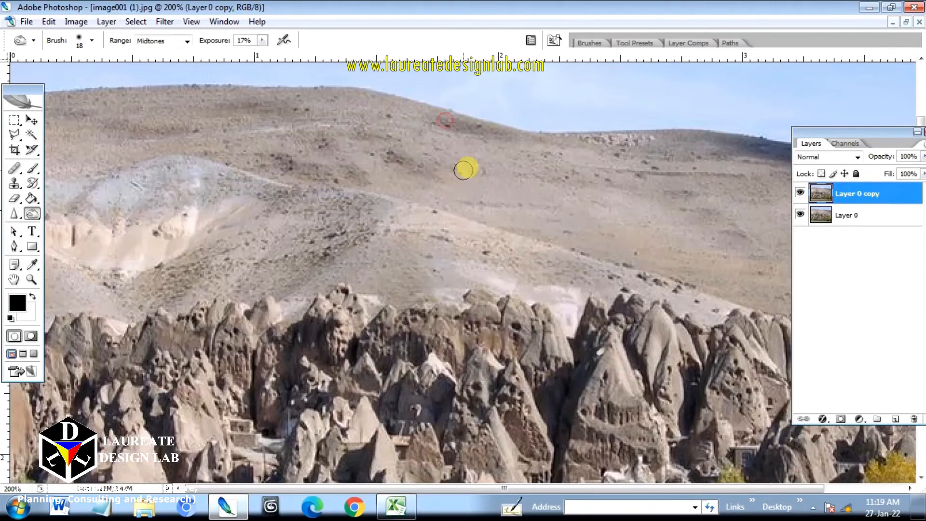
Burn the shaded crest and bluish slope of the pale hill on the left above the cliffs
scroll(410, 172, "down", 2)
scroll(410, 171, "down", 5)
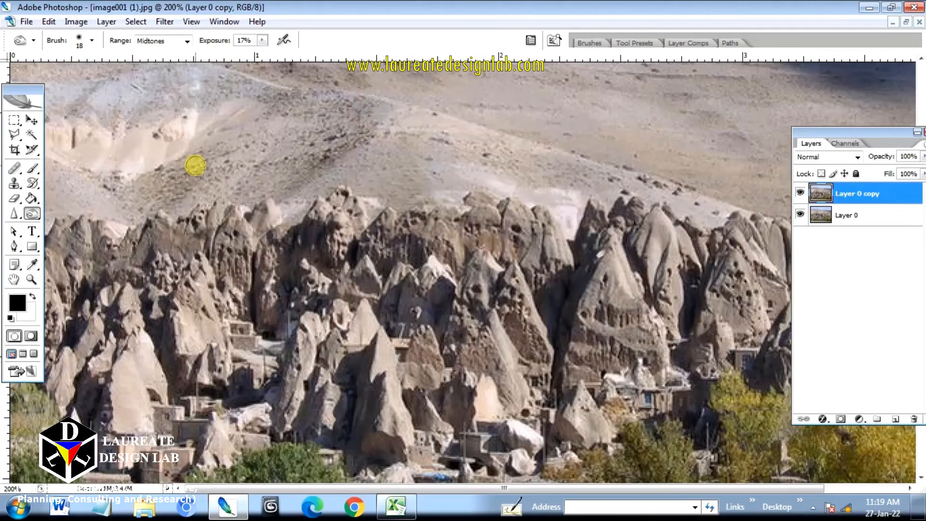
scroll(226, 134, "up", 2)
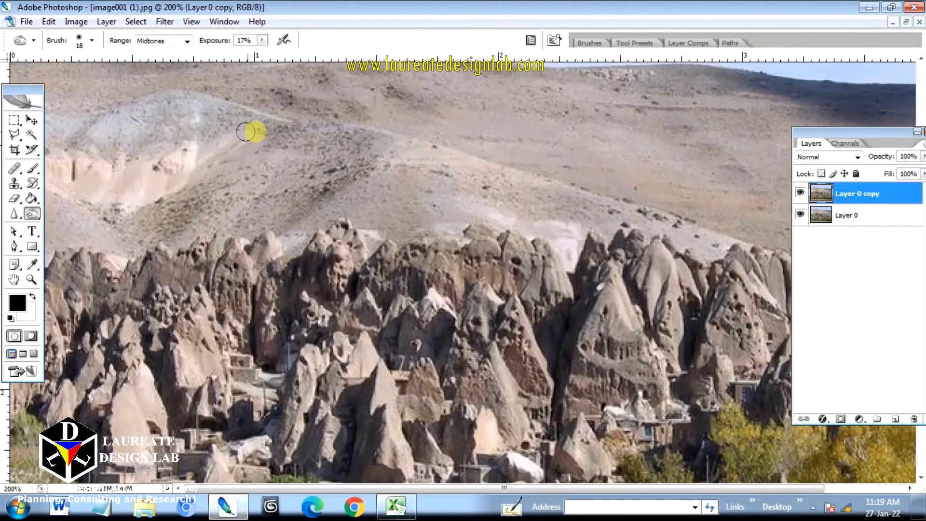
left_click_drag(281, 128, 282, 130)
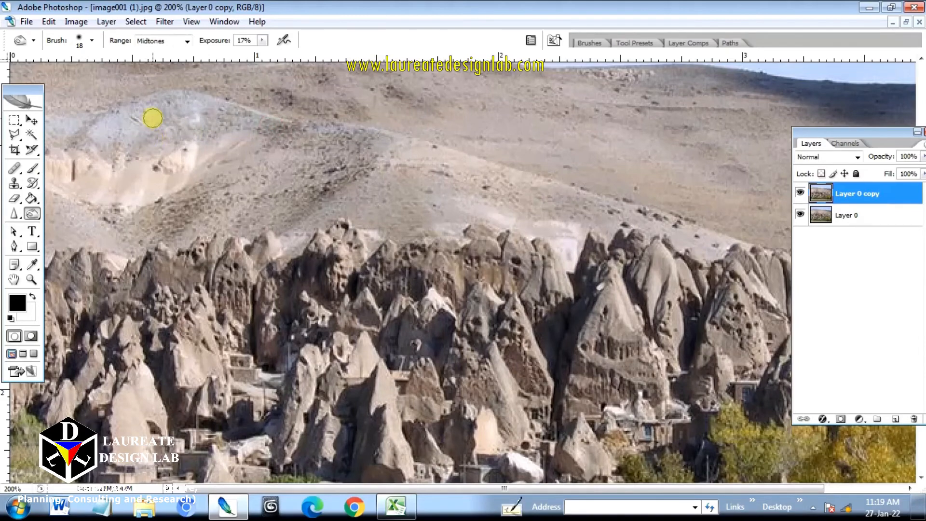
mouse_move(158, 116)
left_mouse_down()
mouse_move(159, 155)
mouse_move(213, 144)
mouse_move(209, 124)
left_mouse_up()
scroll(404, 277, "down", 3)
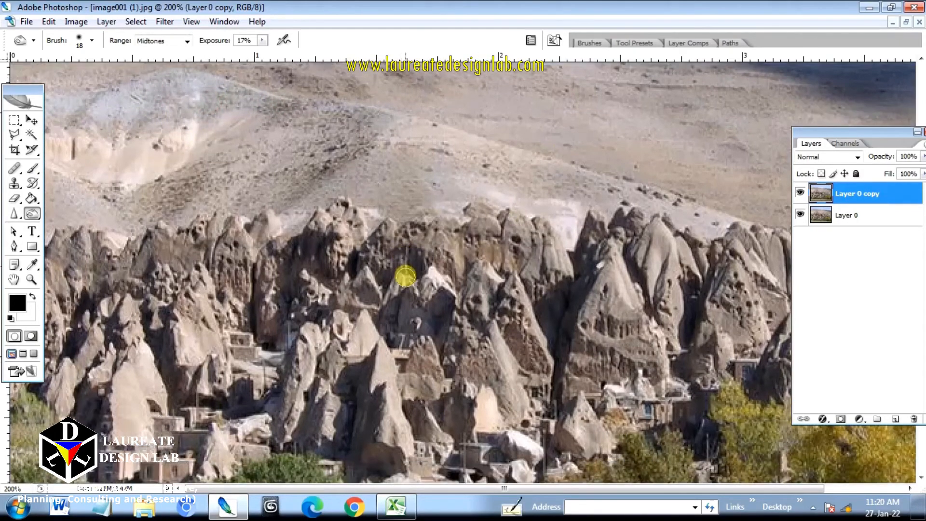
scroll(404, 277, "up", 2)
scroll(829, 234, "up", 2)
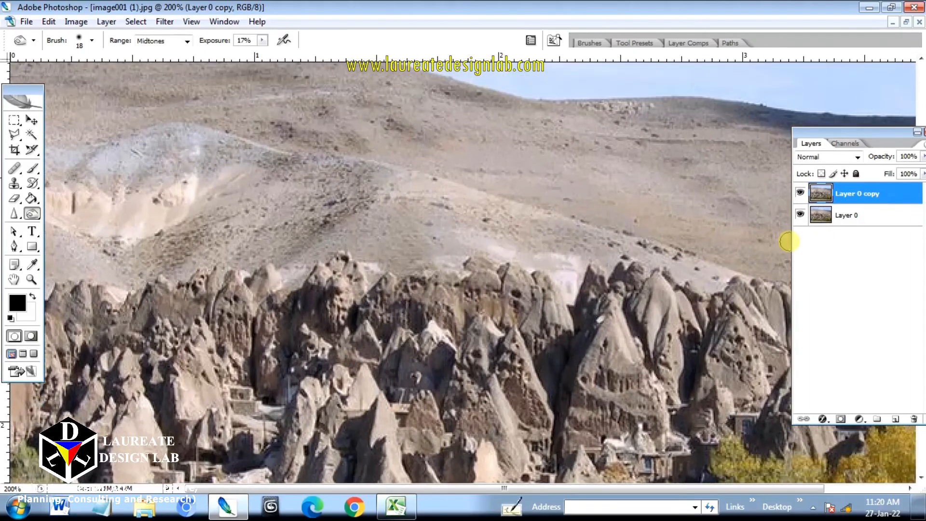
Compare the burned hillsides and rocks with the original at 200% by repeatedly hiding and showing the Layer 0 copy
left_click(802, 192)
left_click(803, 194)
left_click(802, 194)
left_click(803, 195)
left_click(803, 194)
left_click(803, 194)
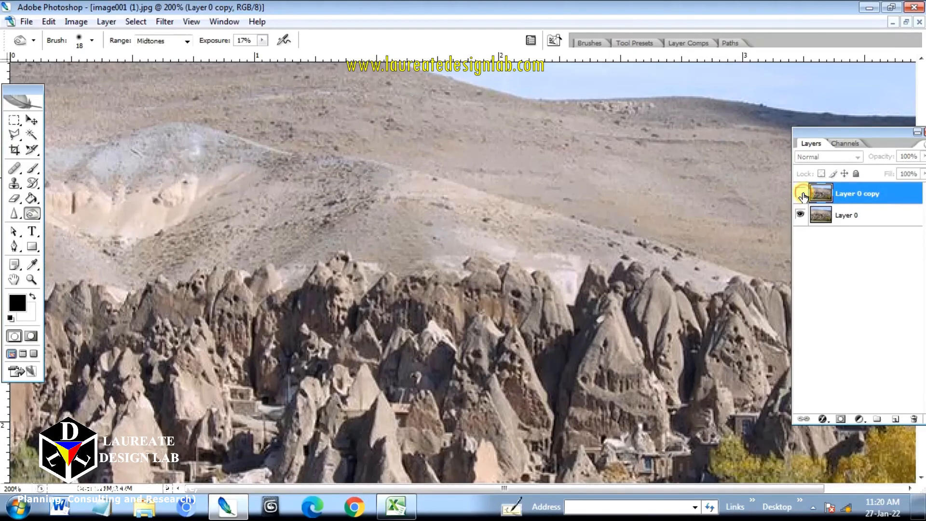
left_click(802, 194)
scroll(114, 311, "down", 1)
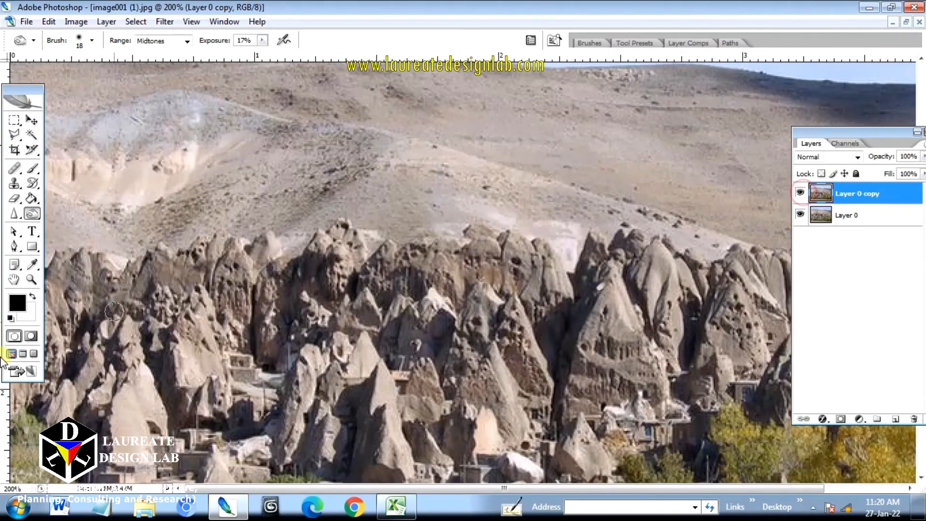
Fit the whole photo on screen and compare the overall before and after by toggling the Layer 0 copy's visibility
left_click(32, 279)
right_click(358, 263)
left_click(384, 271)
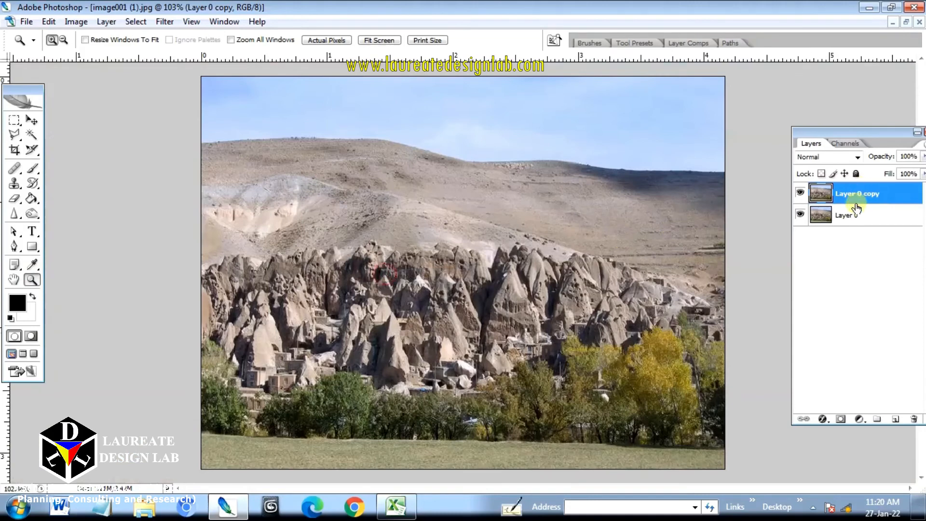
left_click(803, 194)
left_click(802, 195)
left_click(803, 194)
left_click(802, 194)
View the photo at actual pixels and at 200%, examining the retouched cliffs, village and hills for depth and contrast
right_click(426, 260)
left_click(449, 266)
right_click(441, 240)
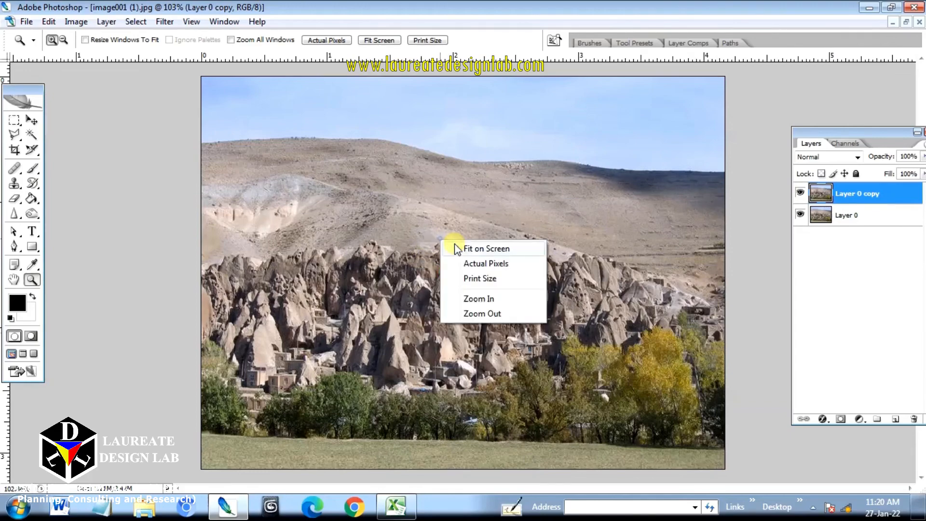
left_click(465, 264)
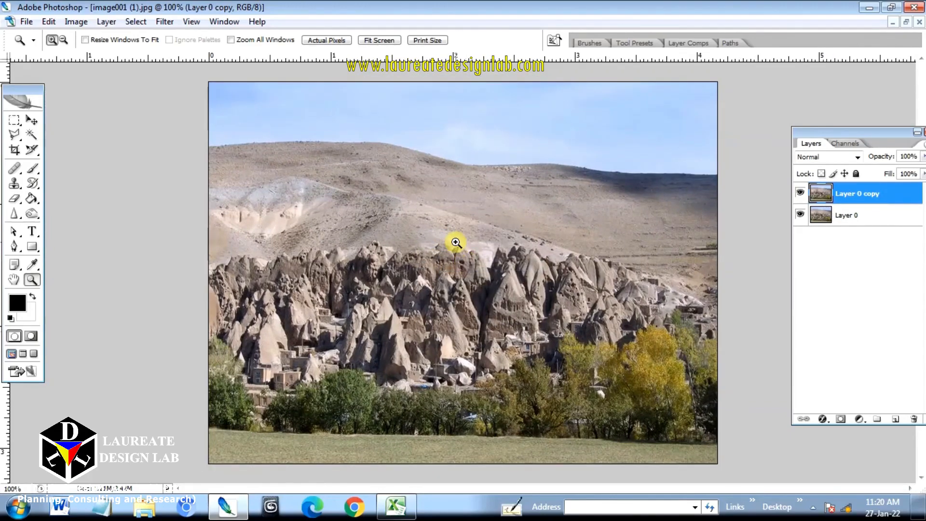
left_click(456, 243)
scroll(440, 310, "down", 3)
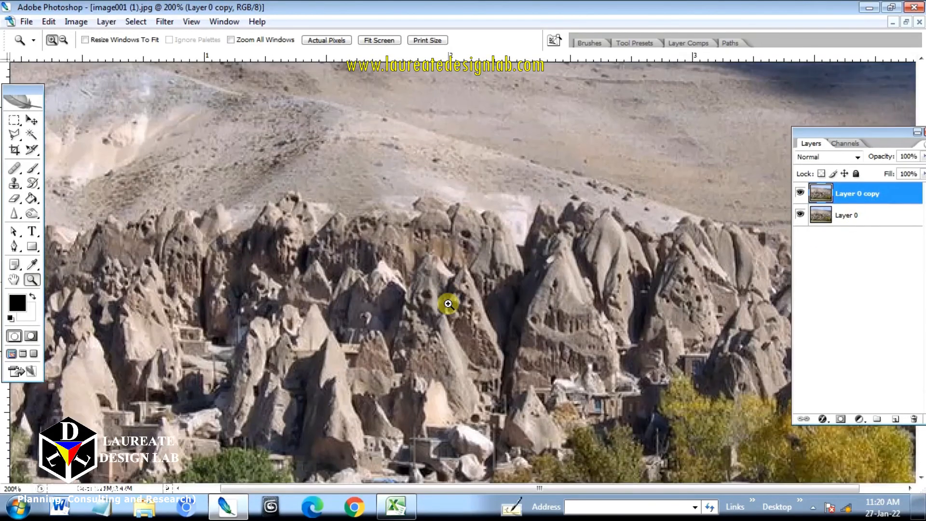
scroll(449, 304, "down", 4)
scroll(448, 303, "up", 2)
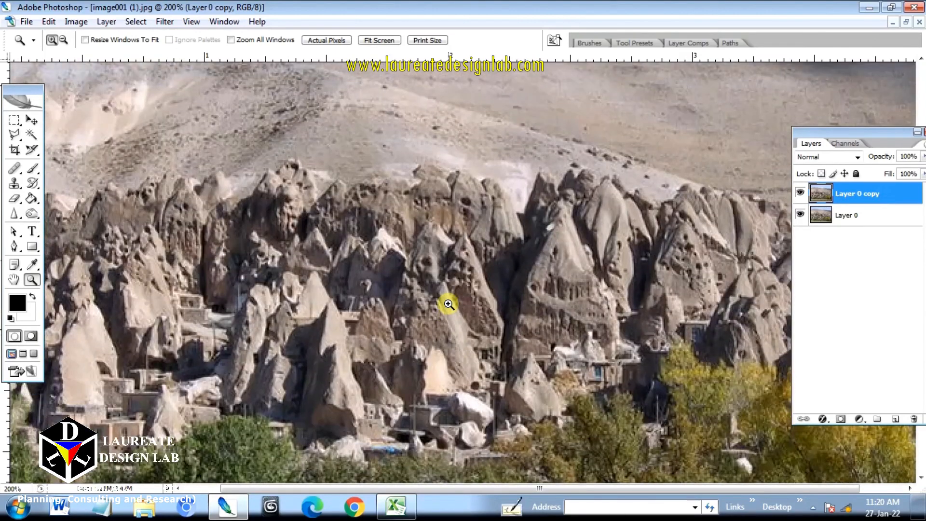
scroll(448, 303, "up", 3)
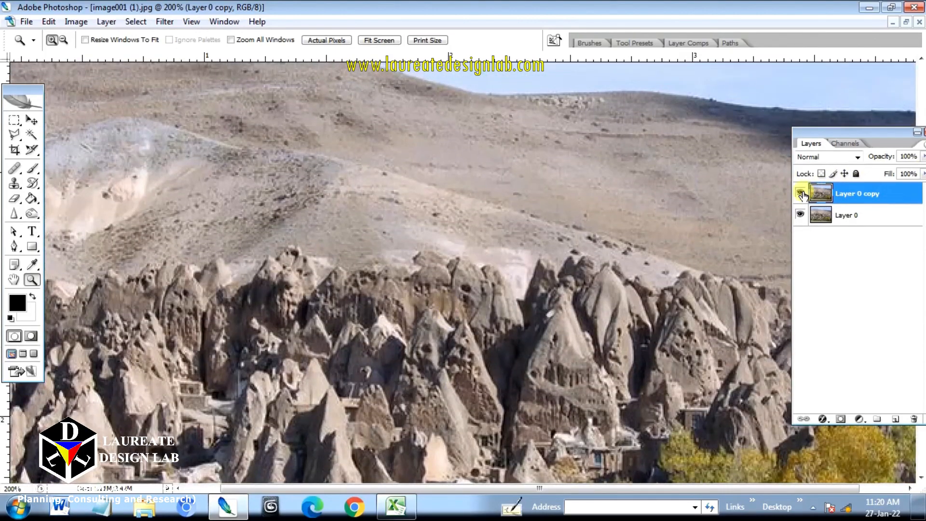